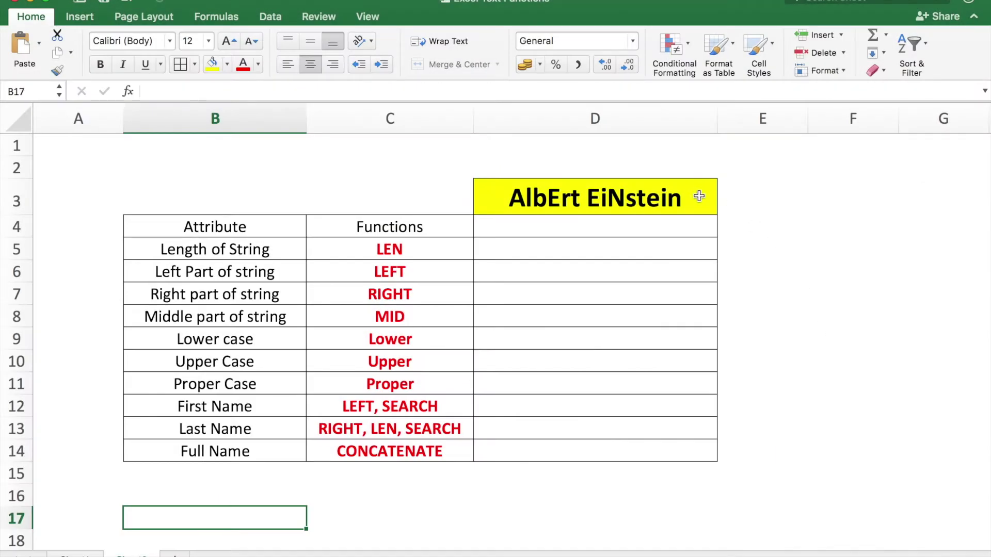
Enter =LEN(D3) in D5 so it counts the name's 15 characters.
click(699, 198)
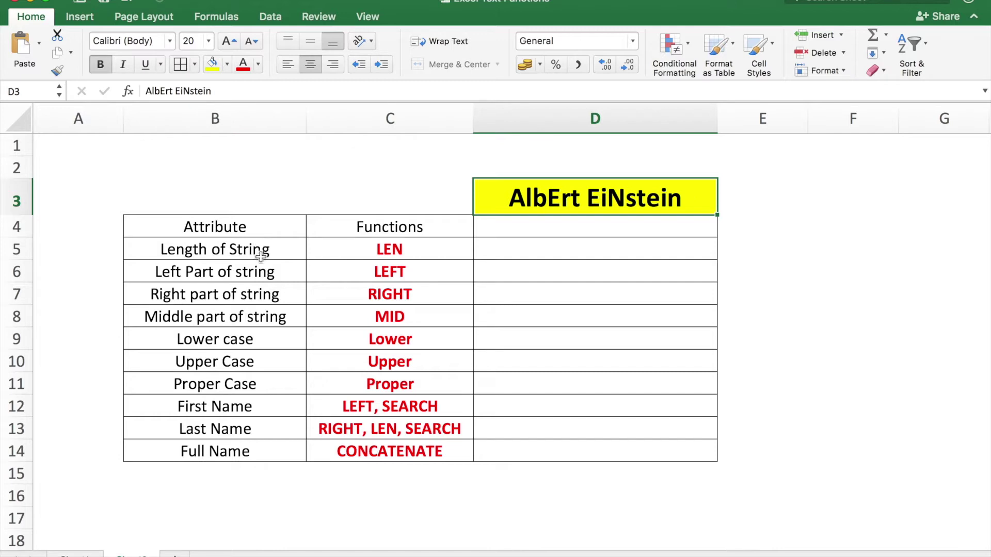
click(444, 112)
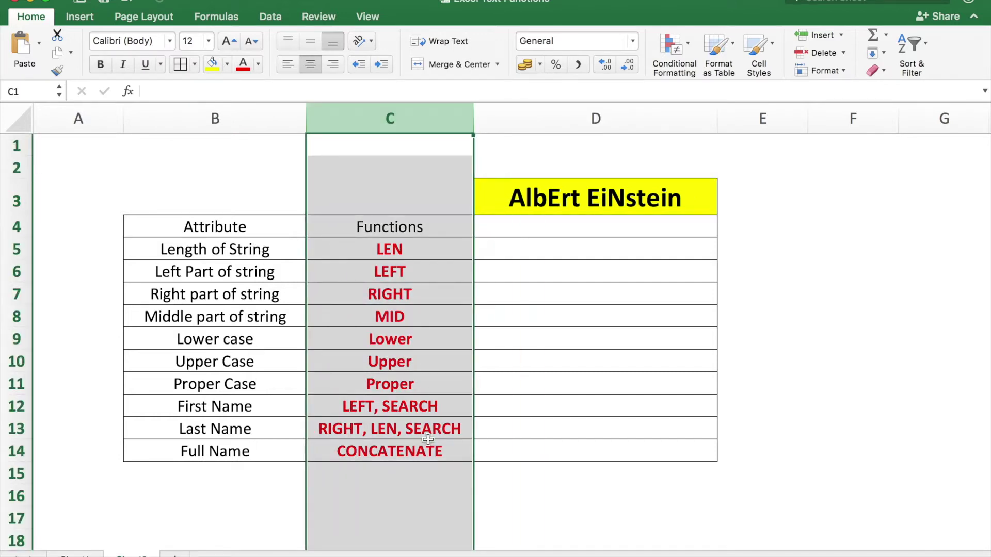
click(561, 250)
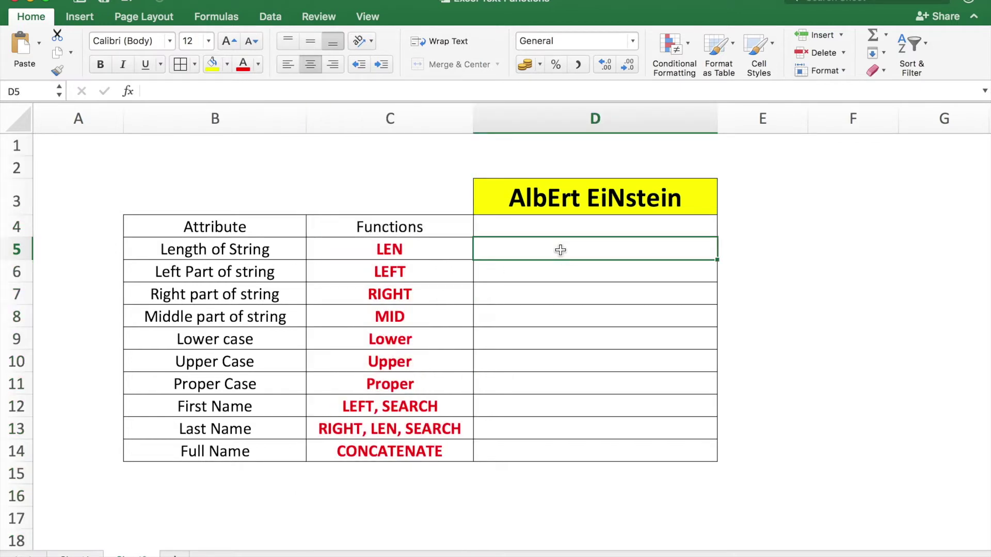
click(449, 250)
click(550, 255)
text(=)
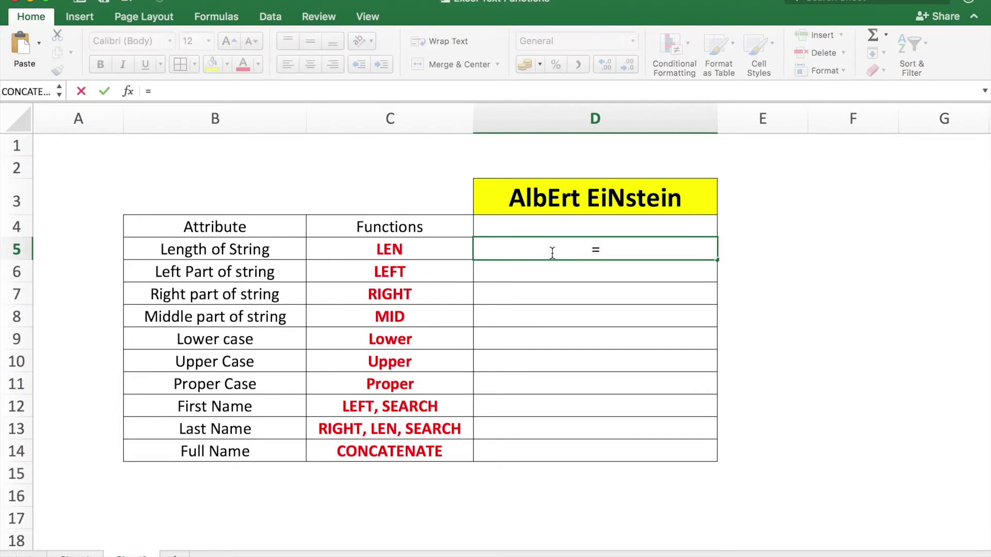
text(LEN()
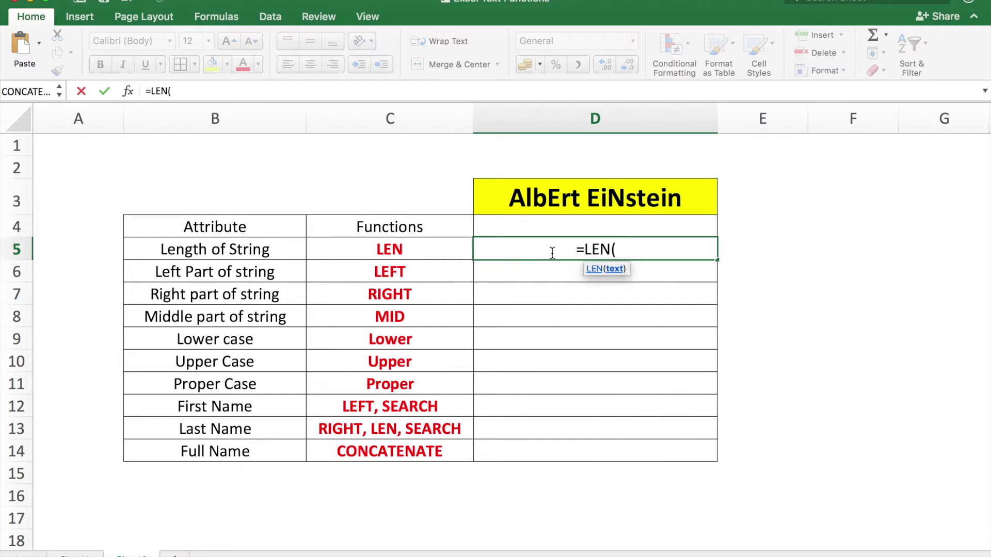
click(601, 199)
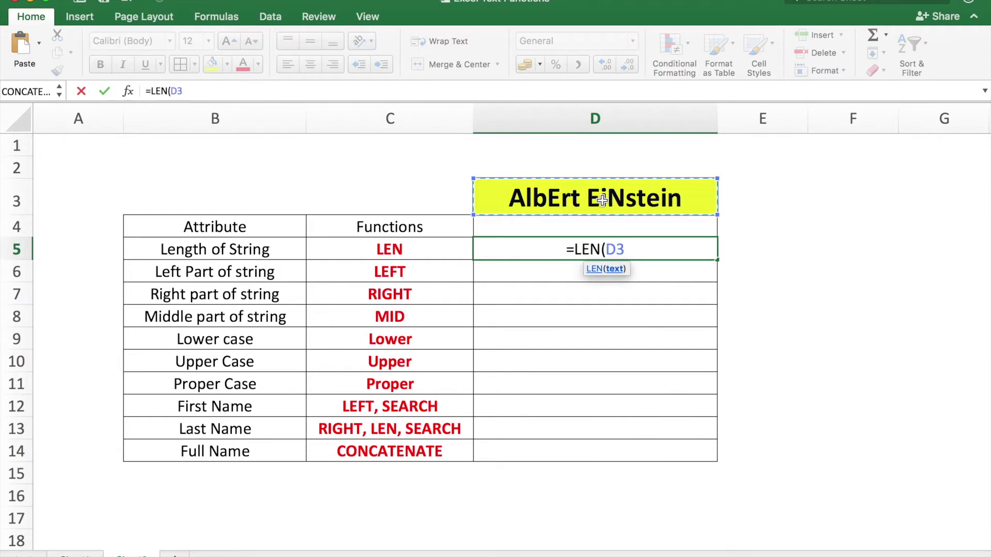
text())
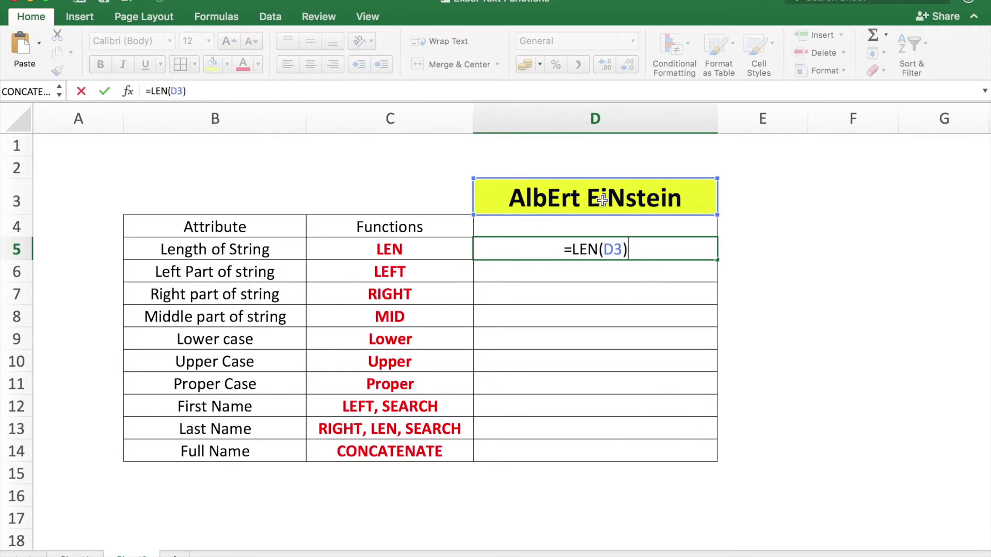
key(Return)
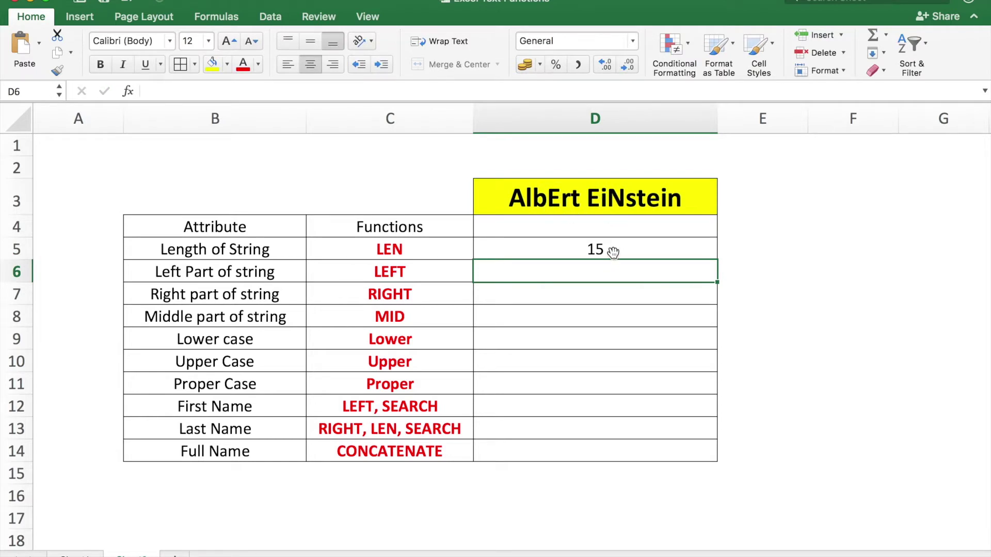
Enter =LEFT(D3,5) in D6 to show the first five letters, AlbEr.
text(=)
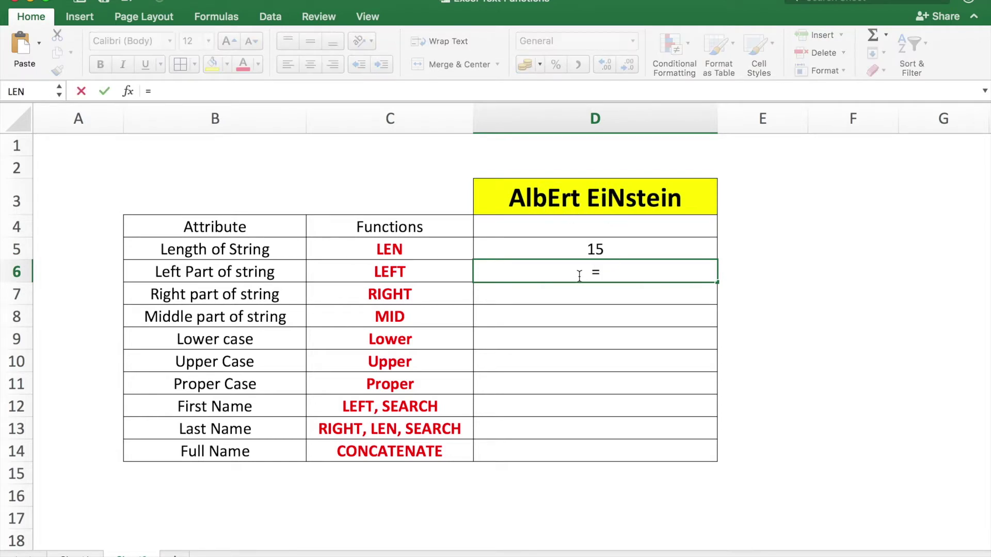
text(LEFT()
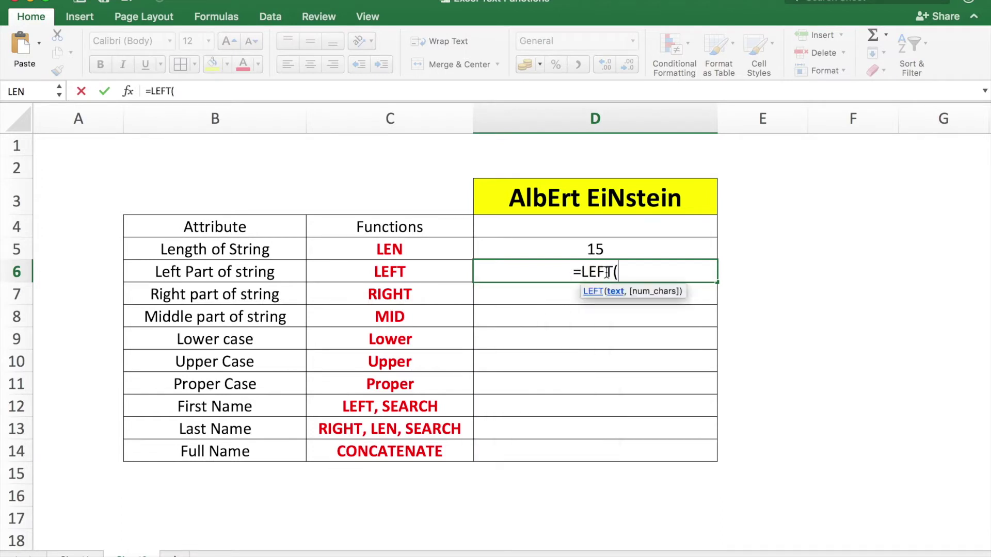
click(591, 201)
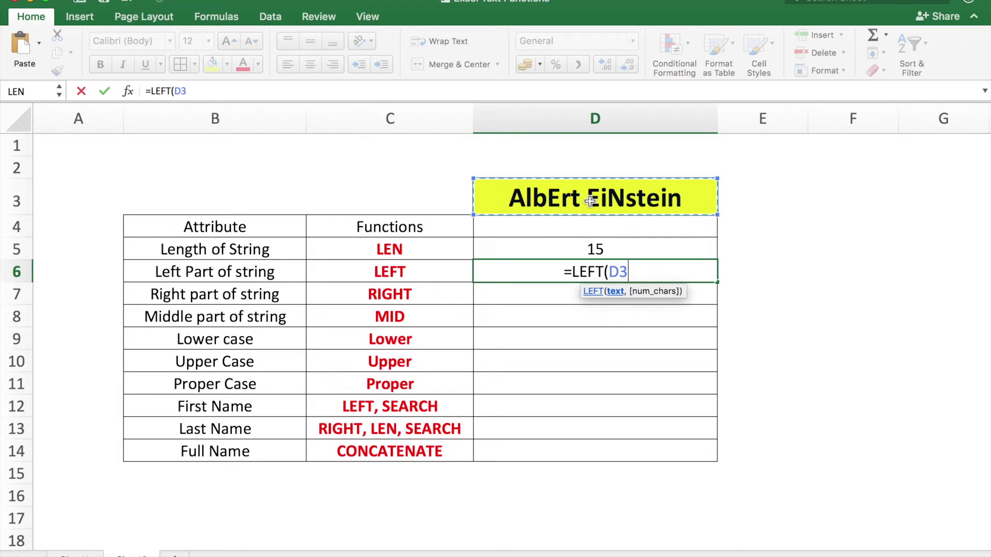
text(,)
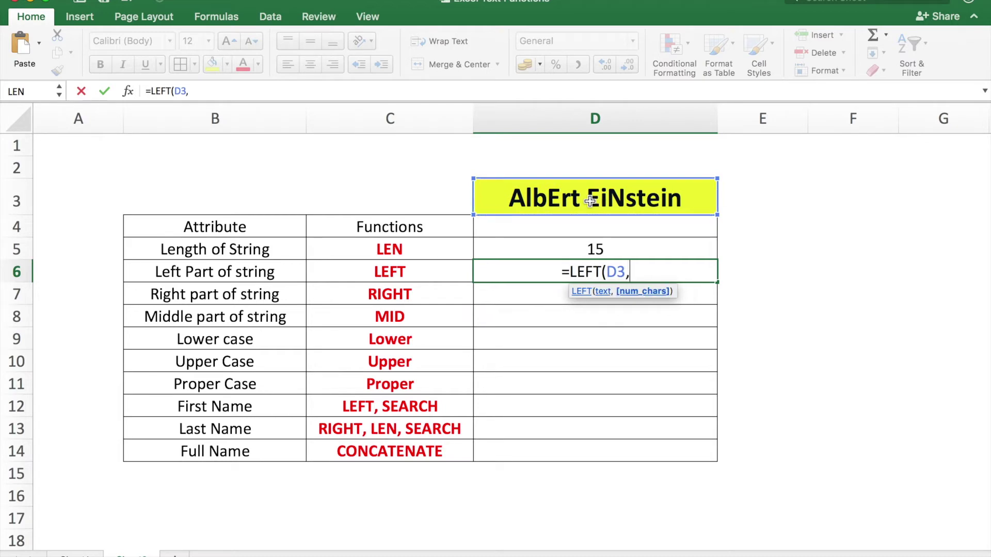
text(5))
key(Return)
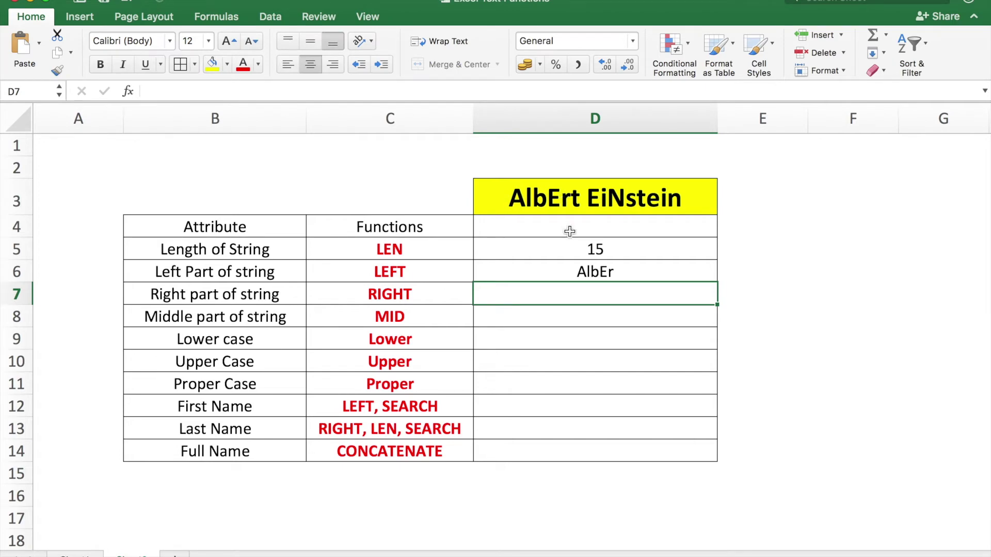
Enter =RIGHT(D3,5) in D7 to show the last five letters, stein.
text(=)
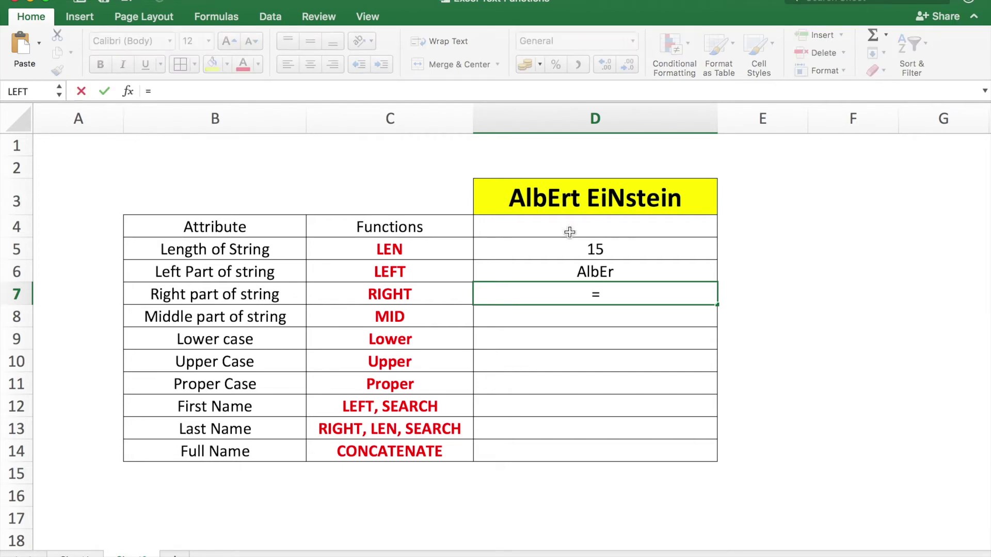
text(RIGHT()
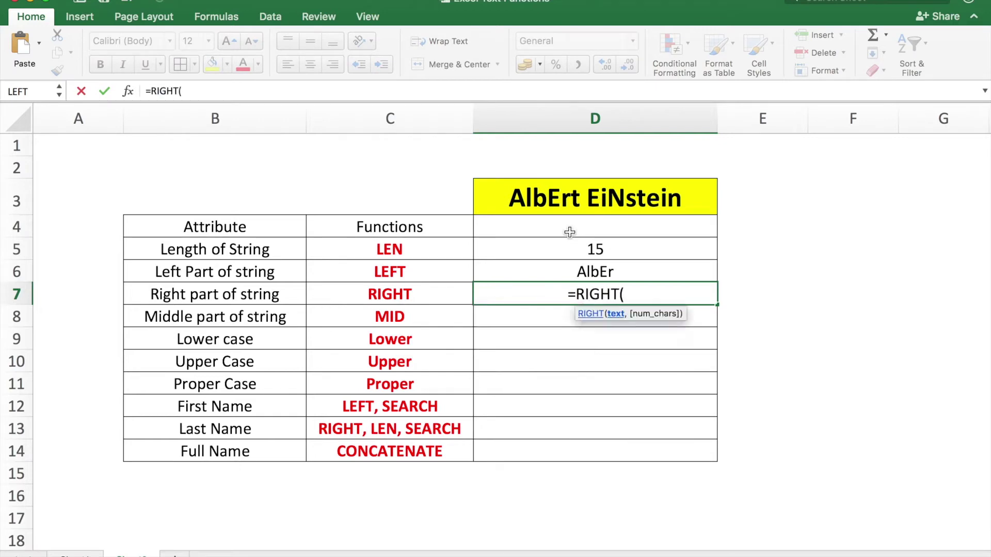
click(618, 197)
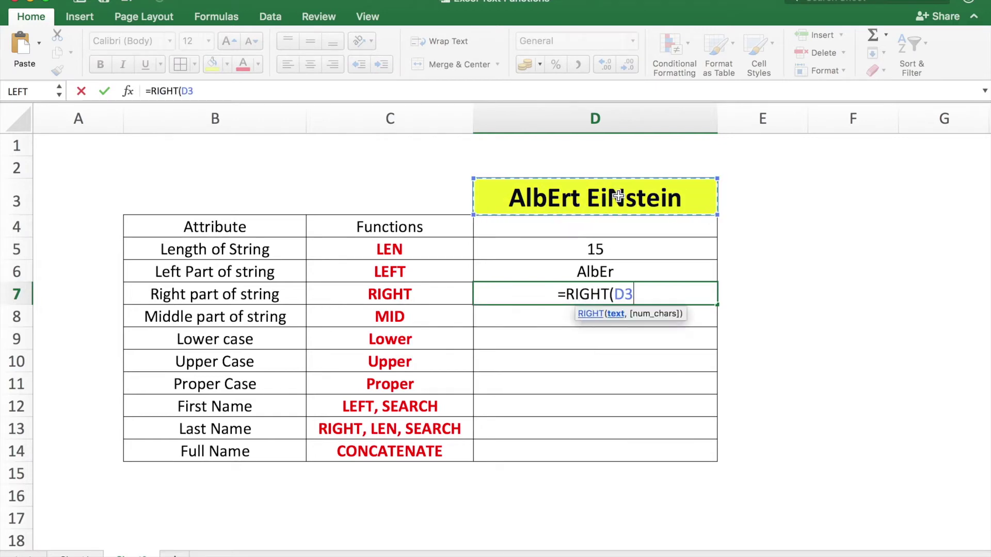
text(,)
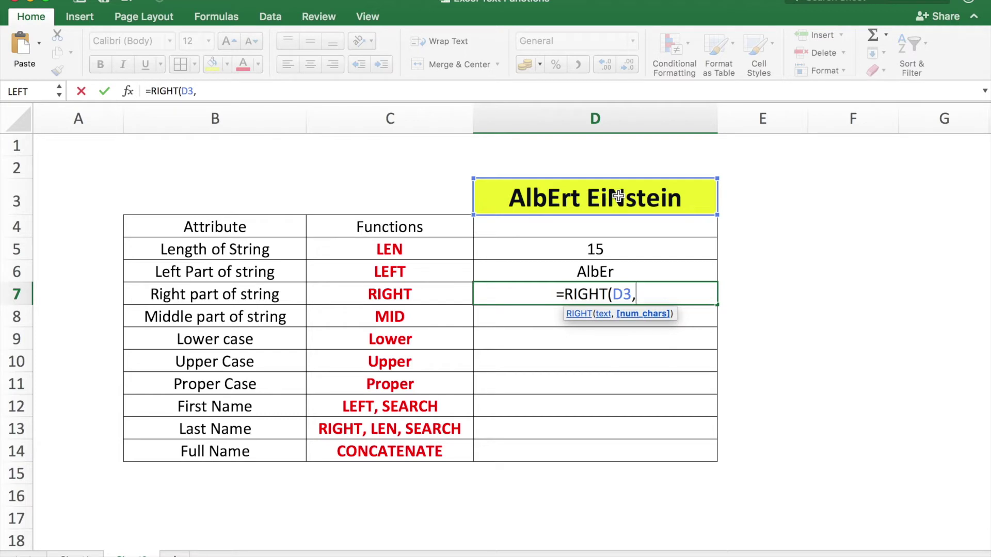
text(5))
key(Return)
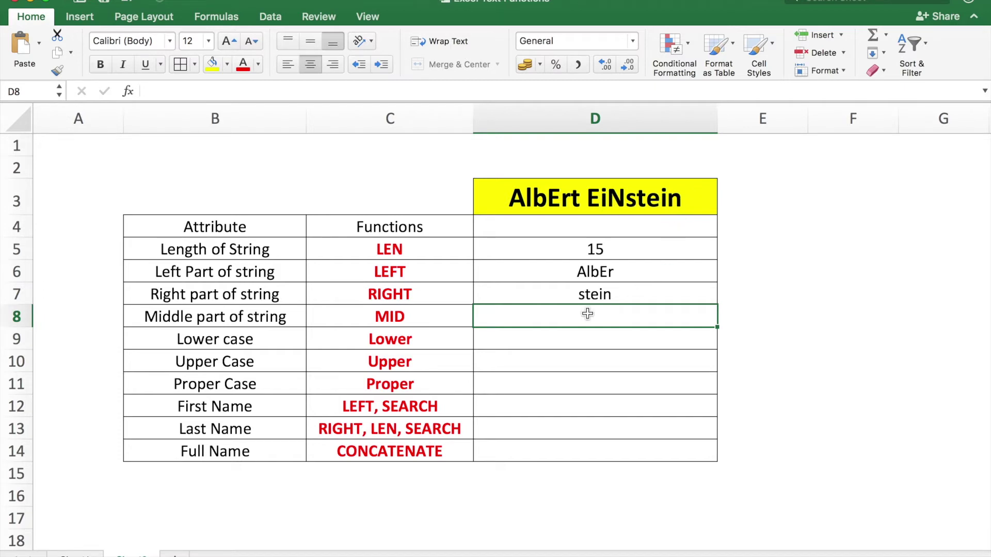
Enter =MID(D3,4,5) in D8 to extract 'Ert E' from the name.
text(=M)
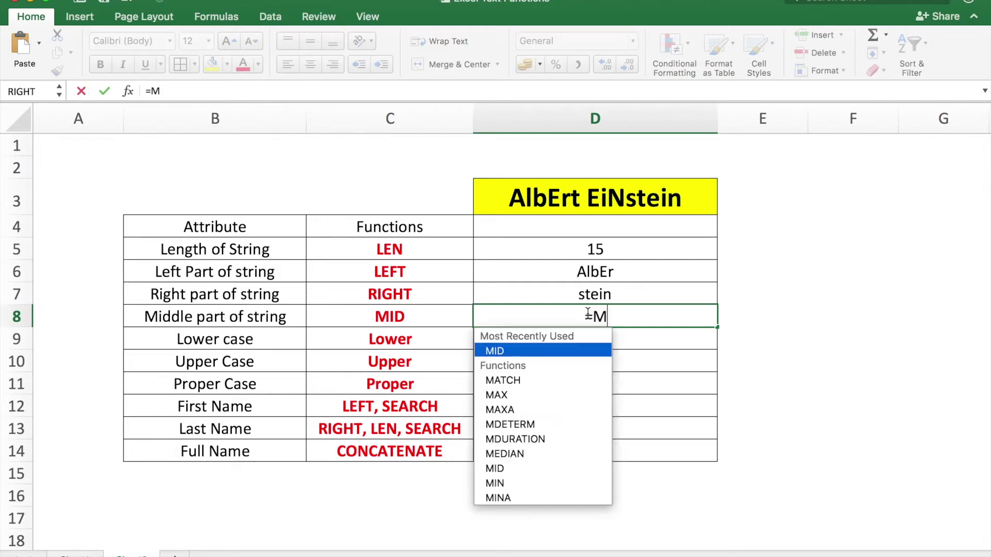
text(ID()
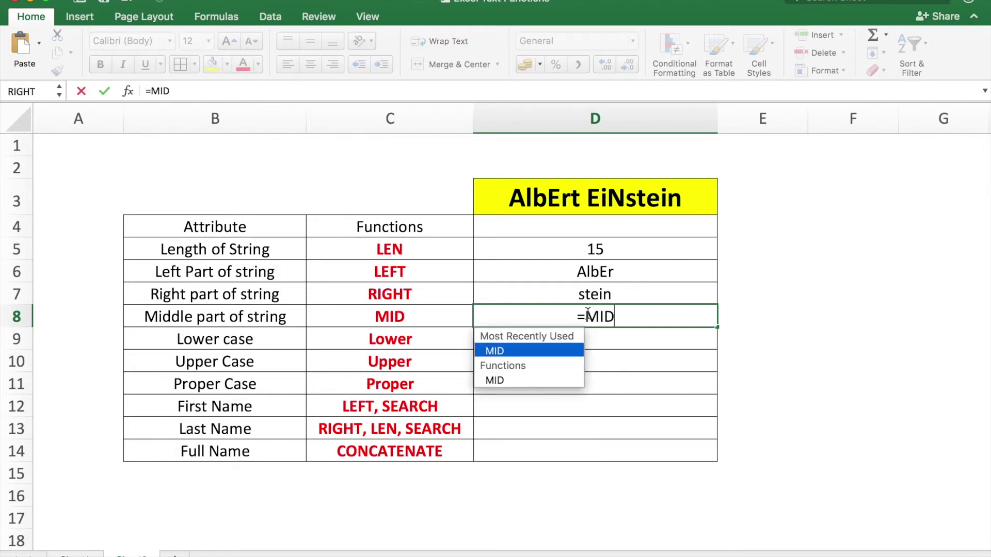
click(648, 204)
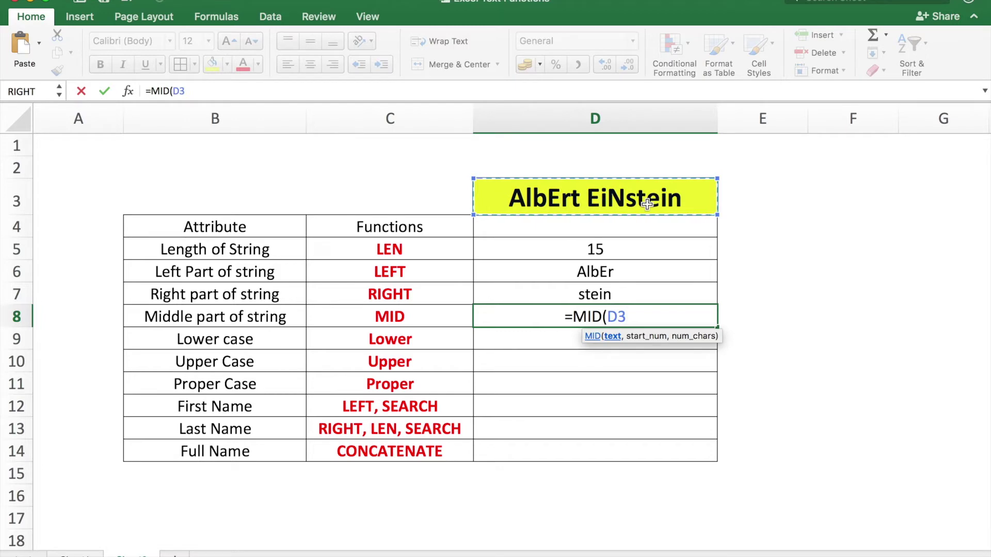
text(,)
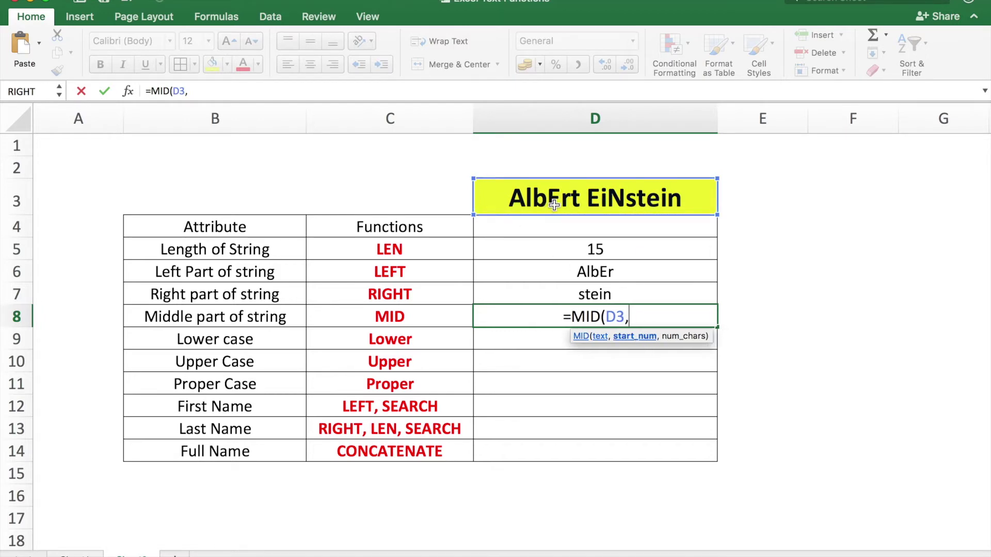
text(4)
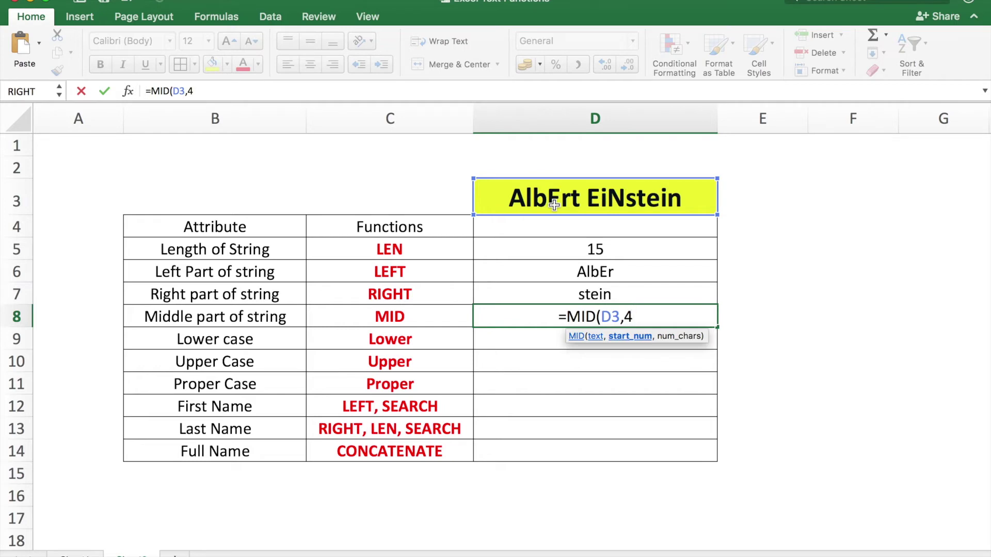
text(,5))
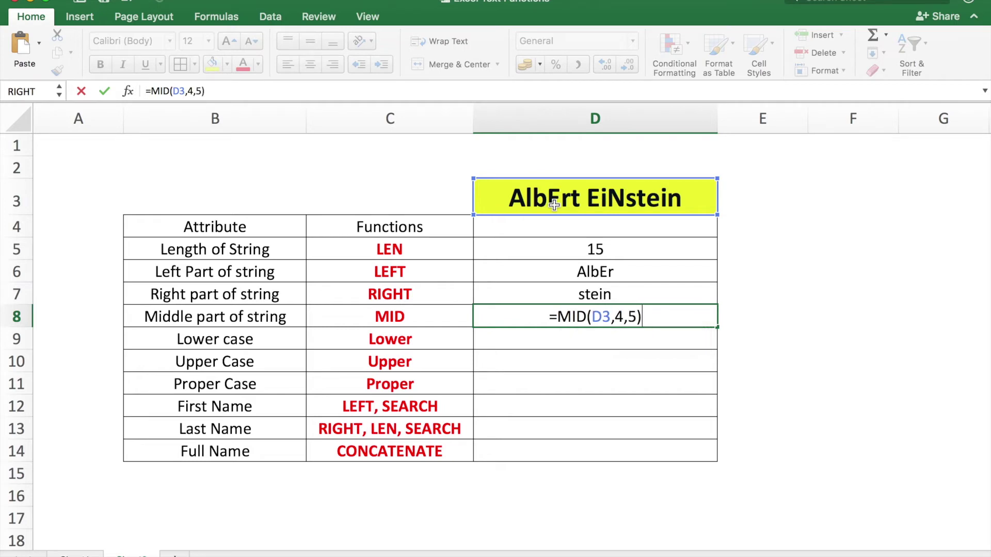
key(Return)
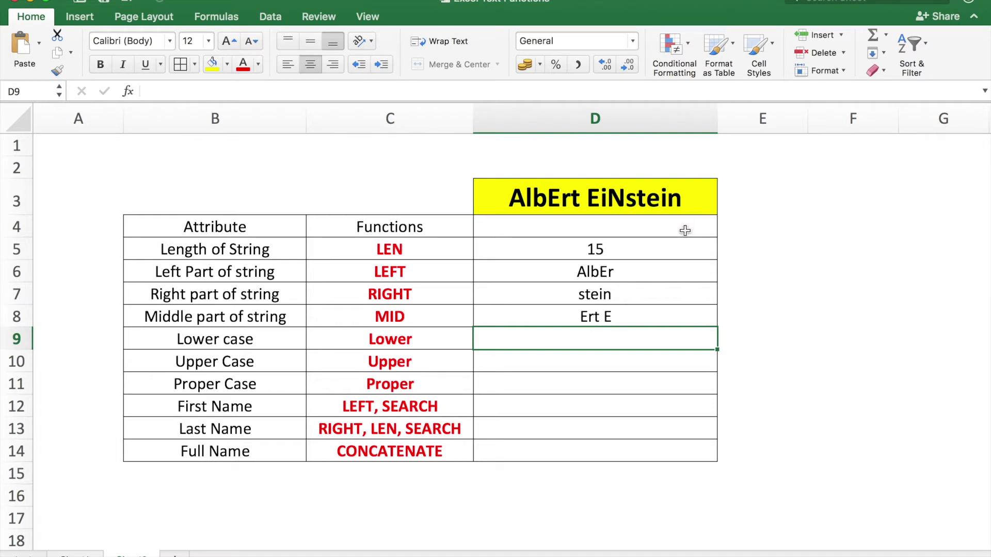
Enter =LOWER(D3) in D9 for the lower-case name.
text(=lower()
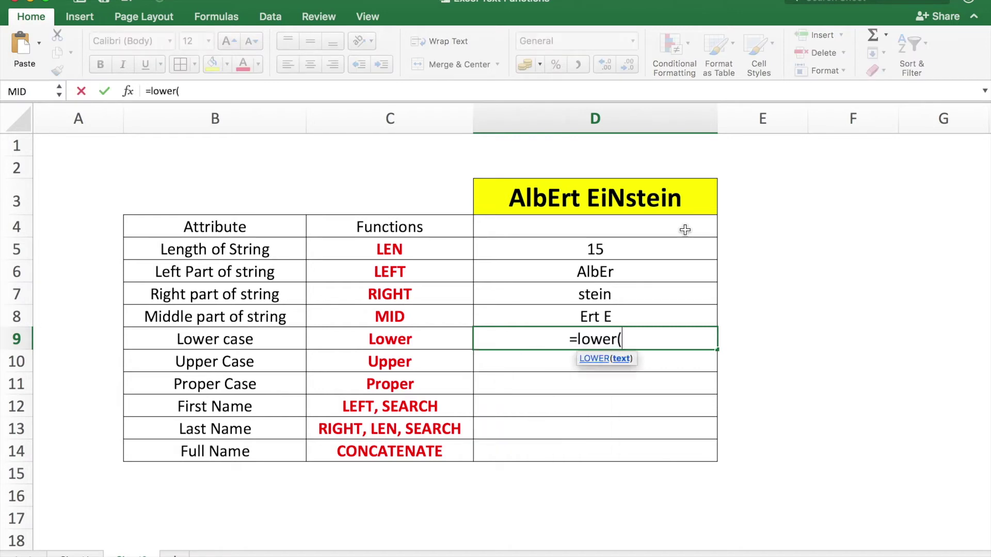
click(641, 194)
text())
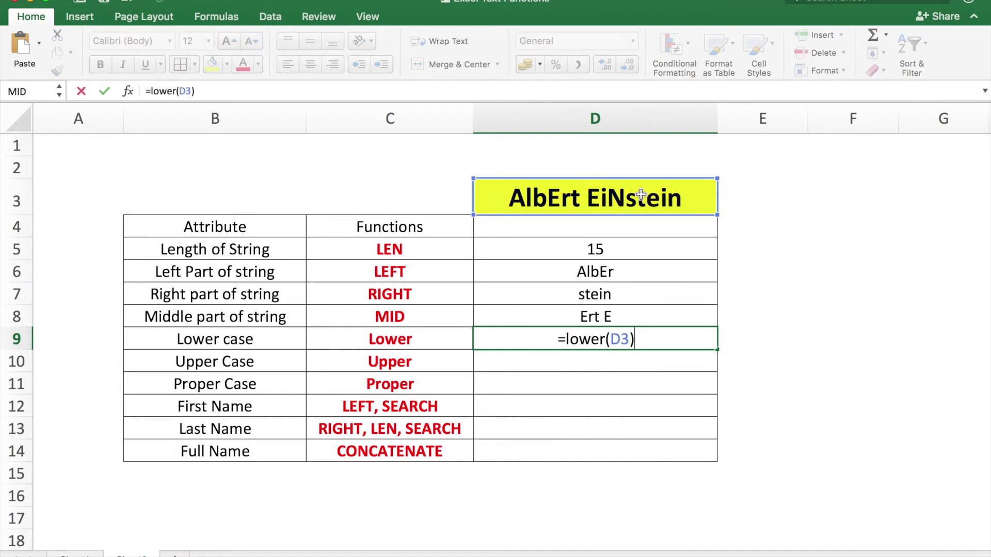
key(Return)
click(673, 338)
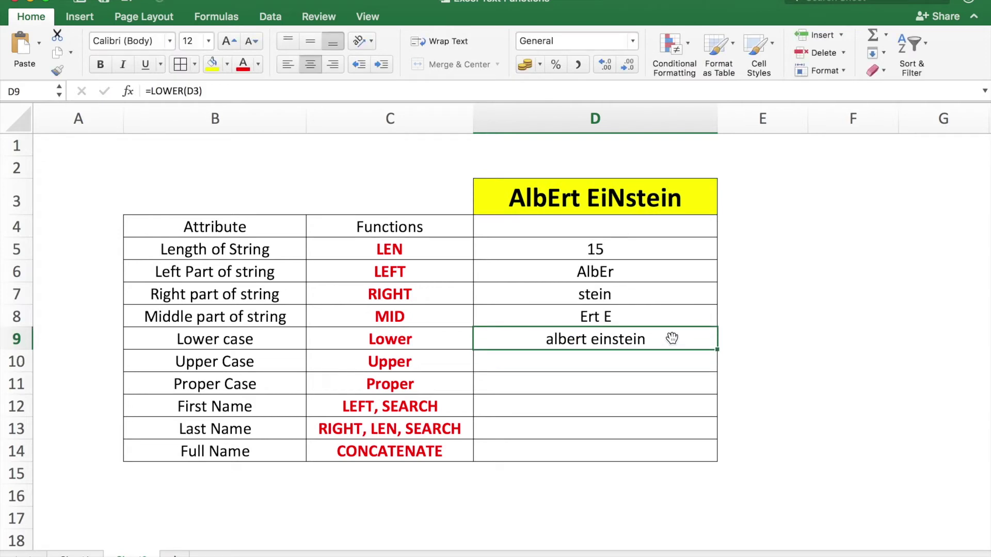
Enter =UPPER(D3) in D10 for the upper-case name.
click(629, 361)
text(=Upp)
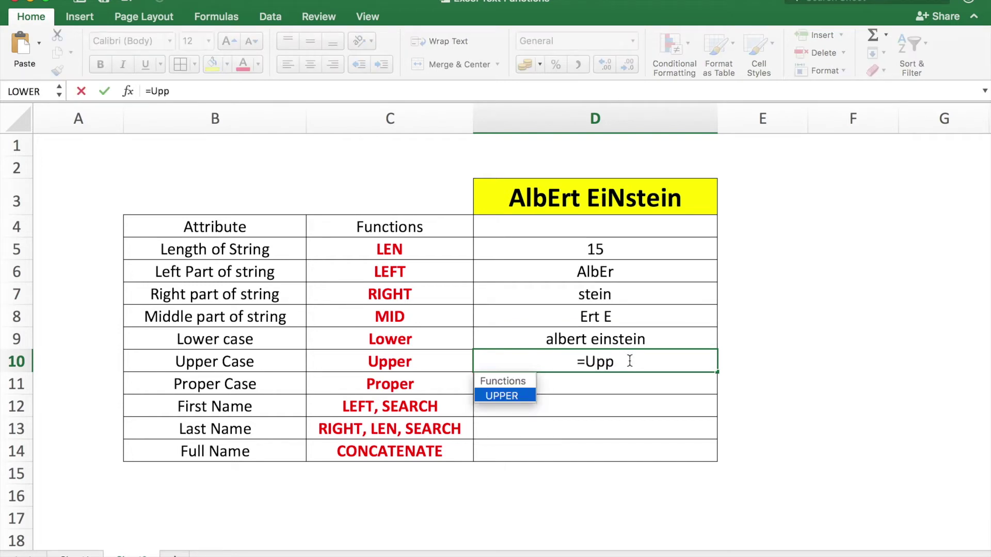
text(er()
click(660, 197)
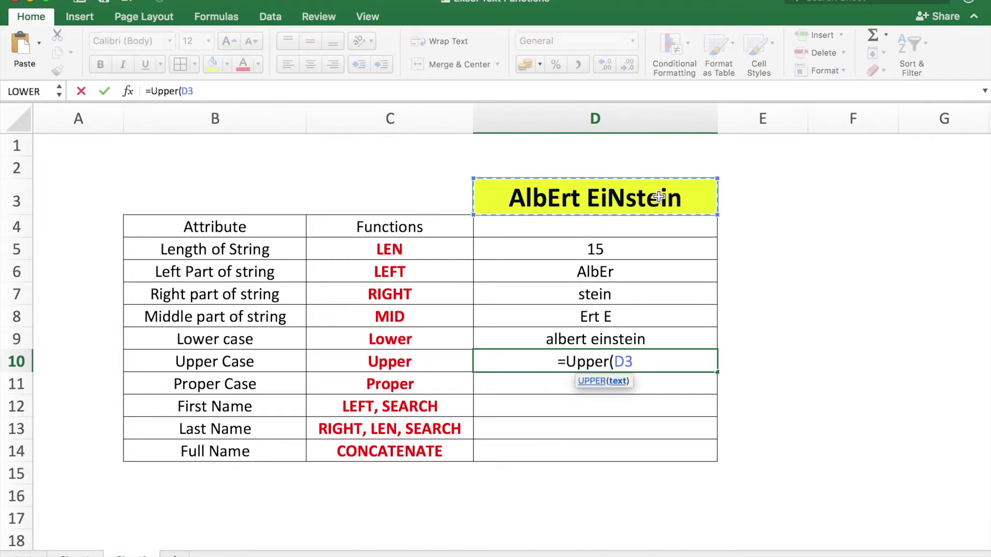
text())
key(Return)
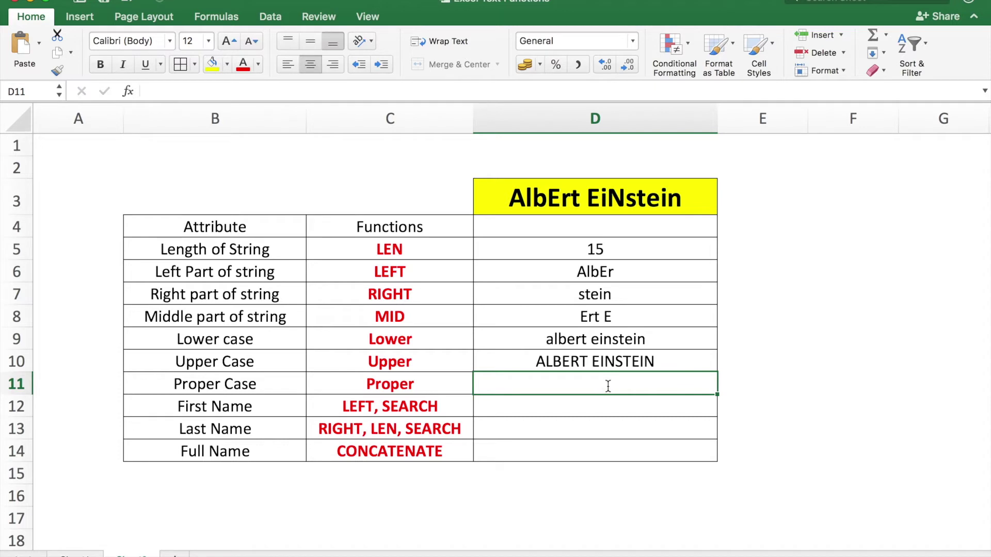
Enter =PROPER(D3) in D11 for the proper-case name.
text(=Proper()
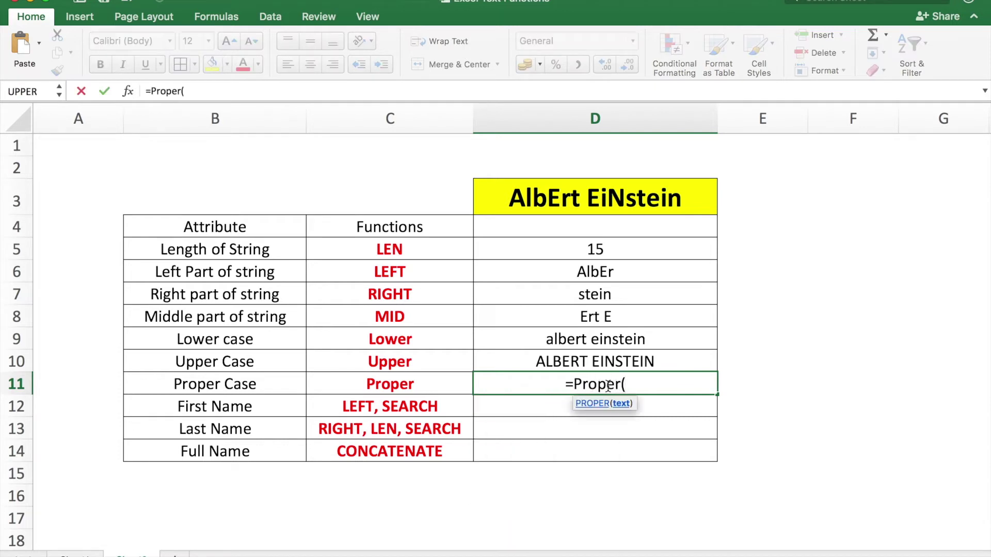
click(649, 200)
text())
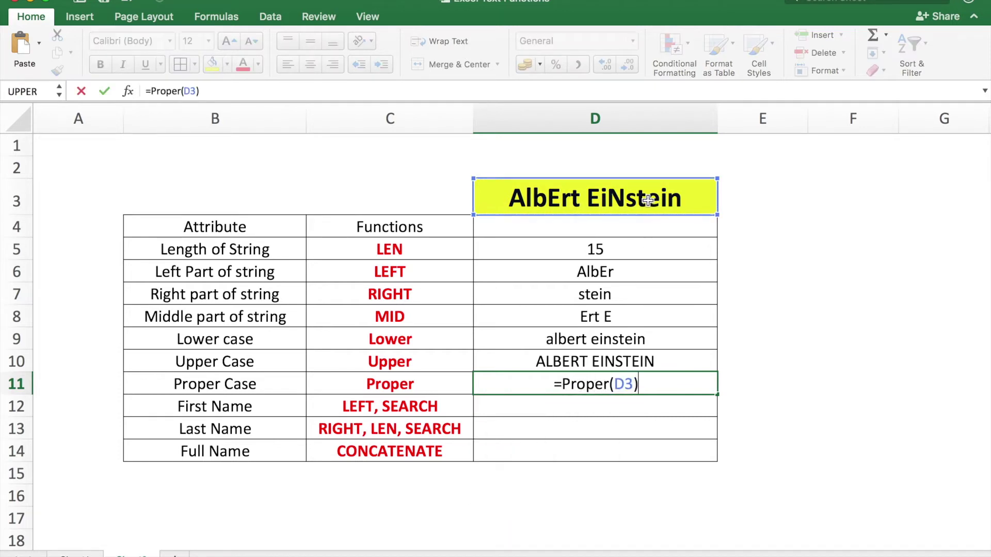
key(Return)
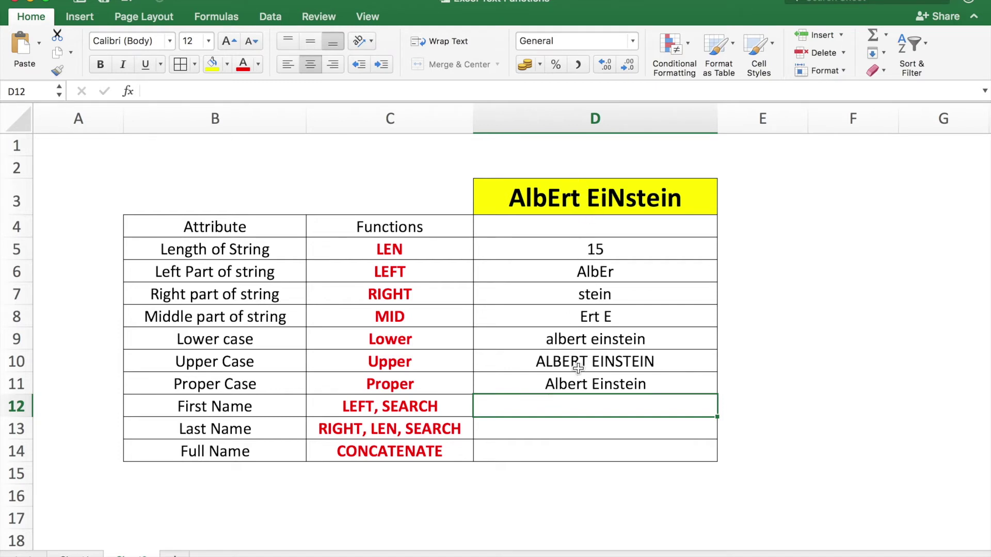
text(=se)
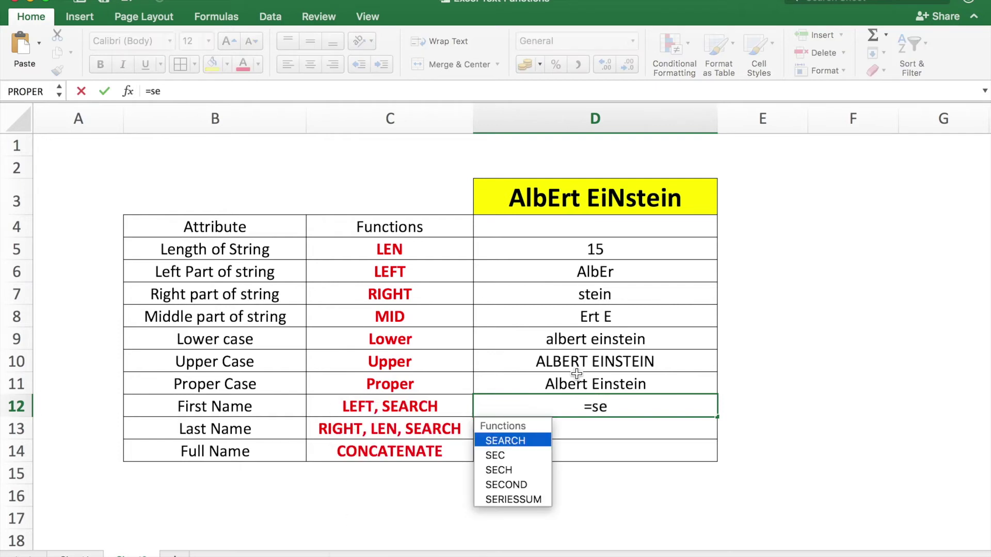
text(arch()
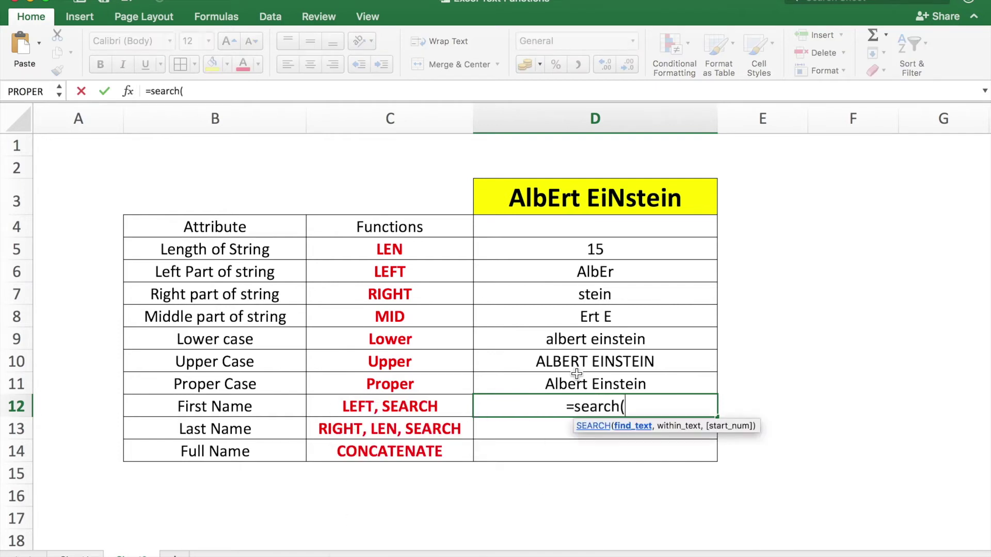
text(")
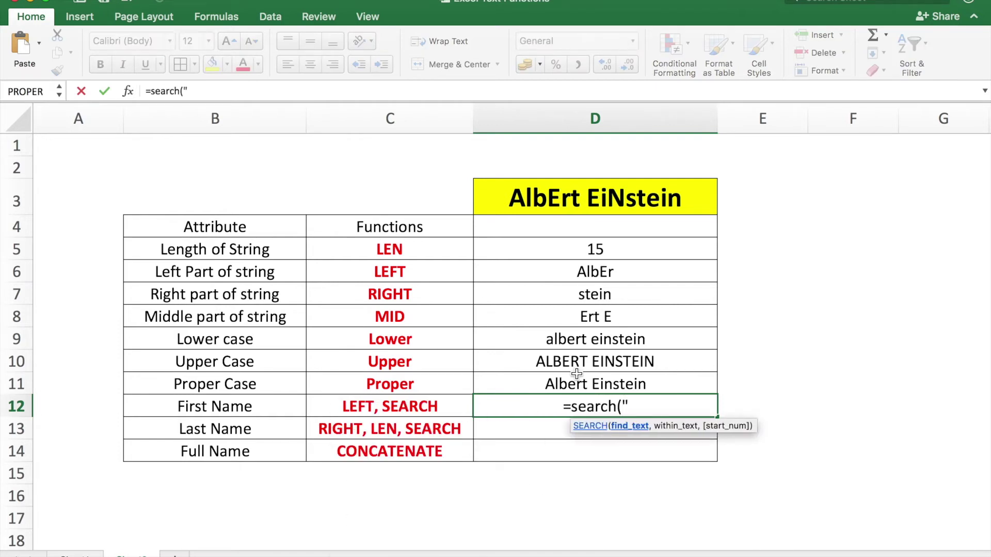
text( ",)
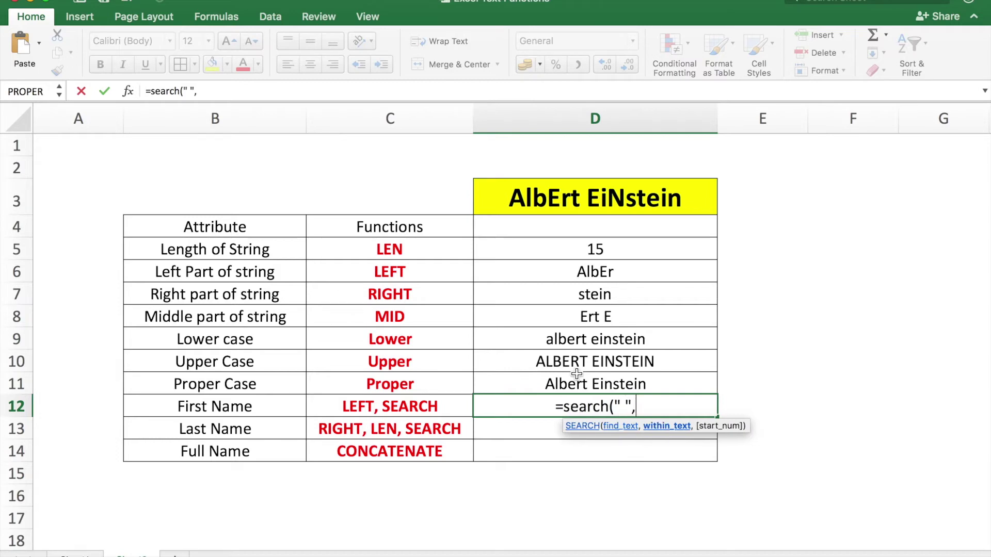
Finish =SEARCH(" ",D3) in D12 to find the space's position.
click(615, 195)
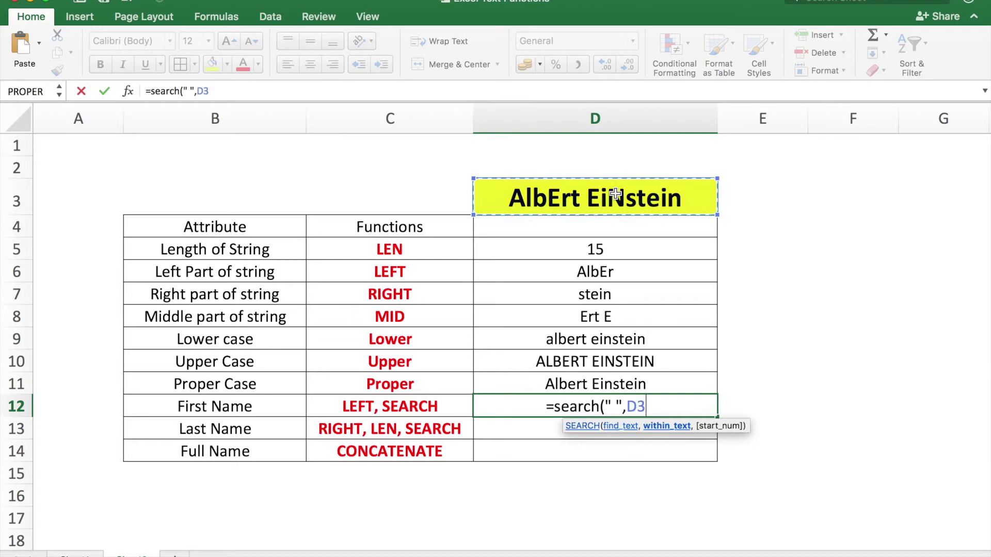
text())
key(Return)
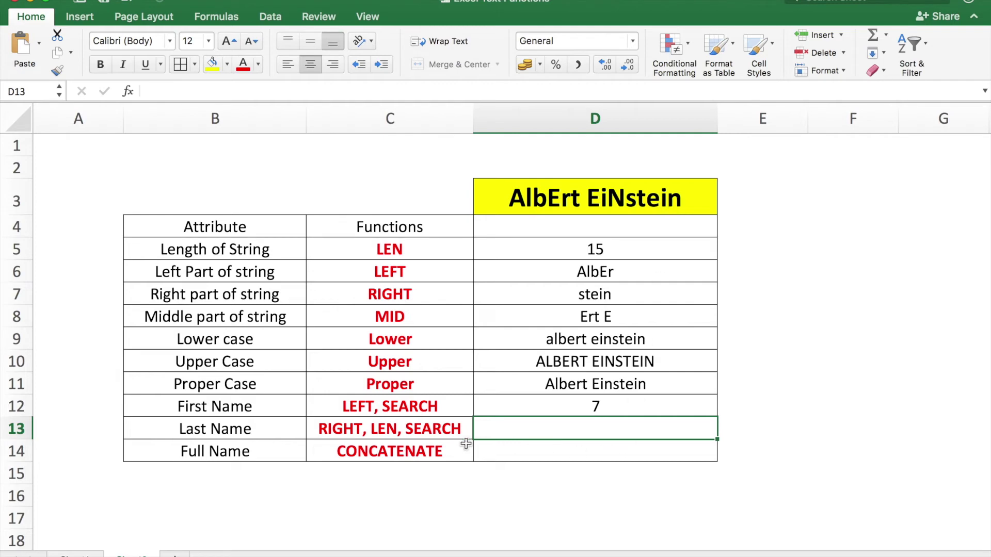
Rework D12 into =LEFT(D3,SEARCH(" ",D3)-1) to return the first name AlbErt.
click(574, 405)
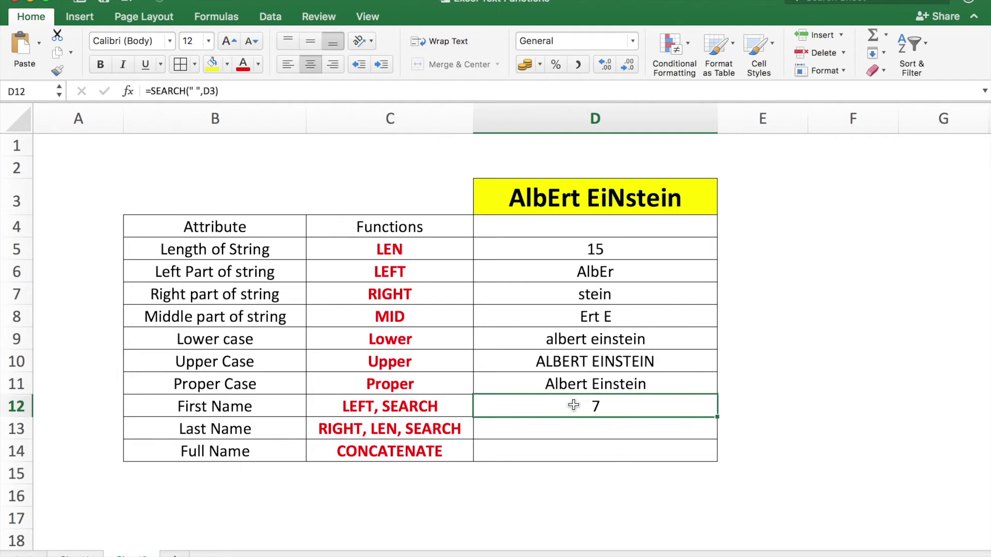
click(152, 92)
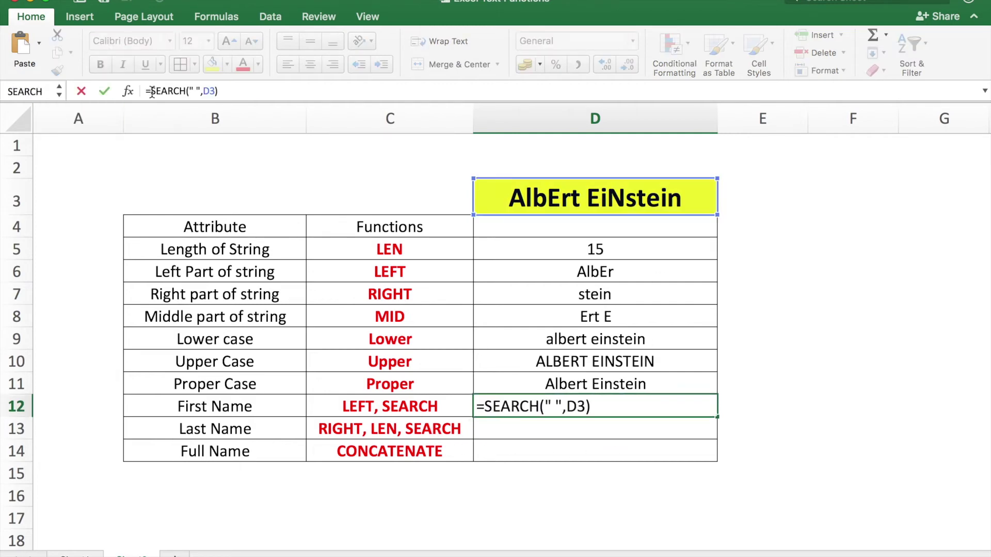
text(LEFT()
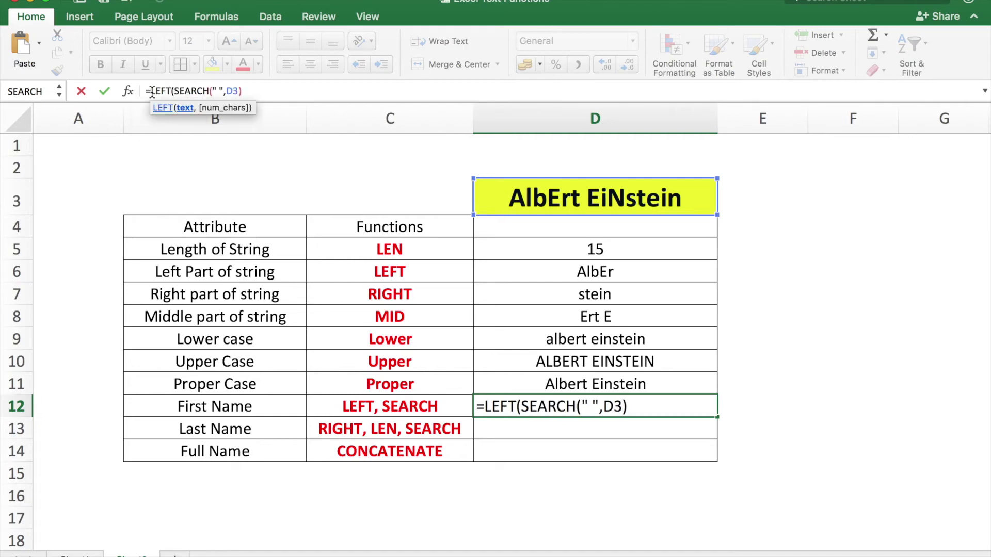
click(586, 194)
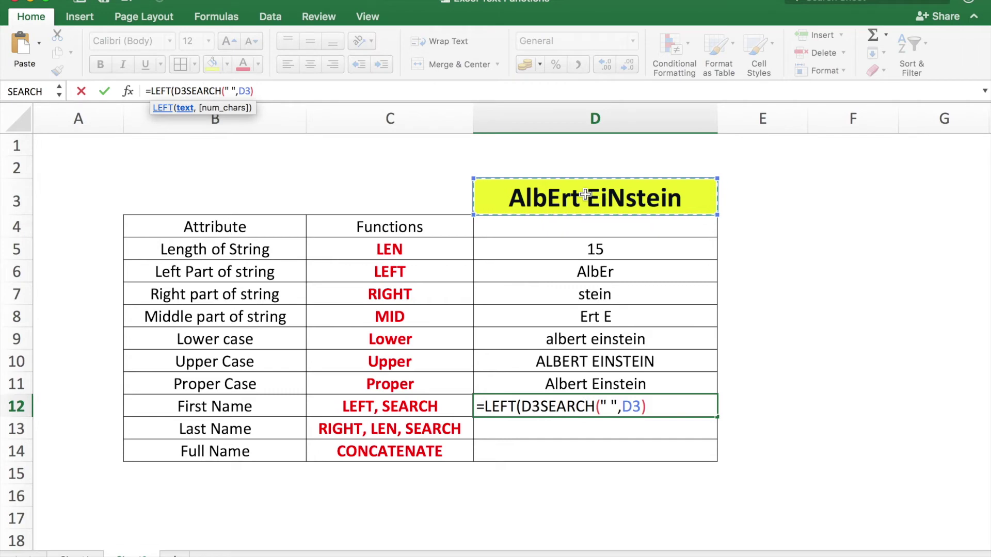
text(,)
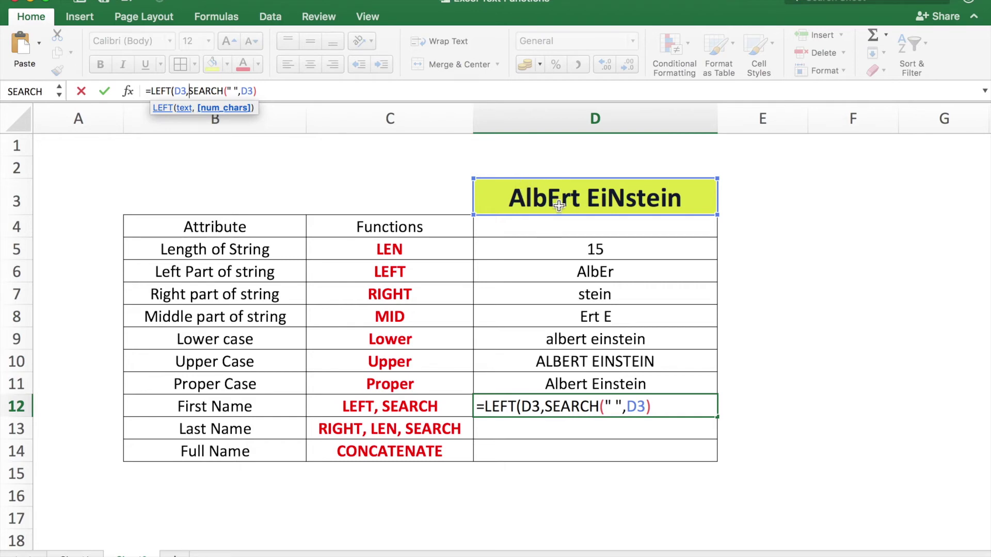
click(278, 91)
text(-1))
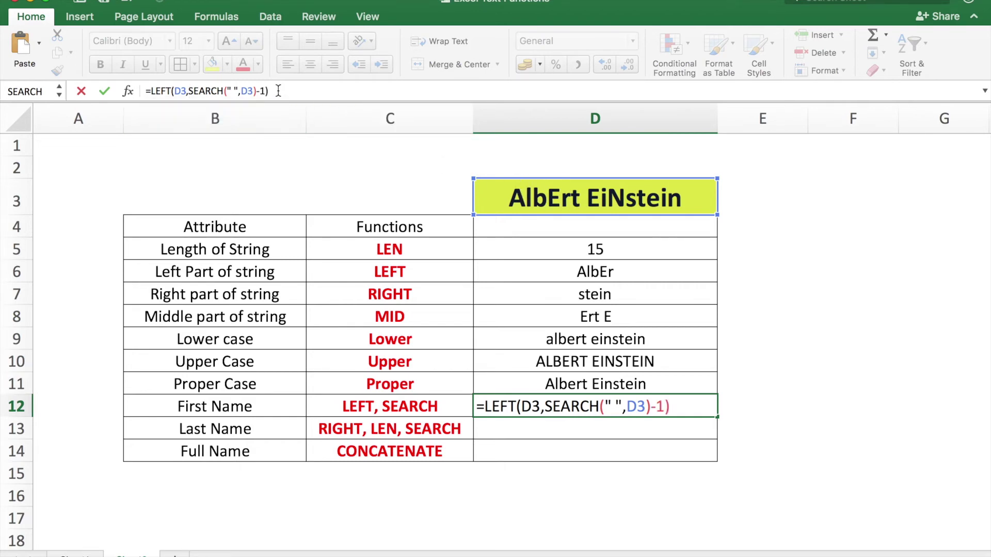
key(Return)
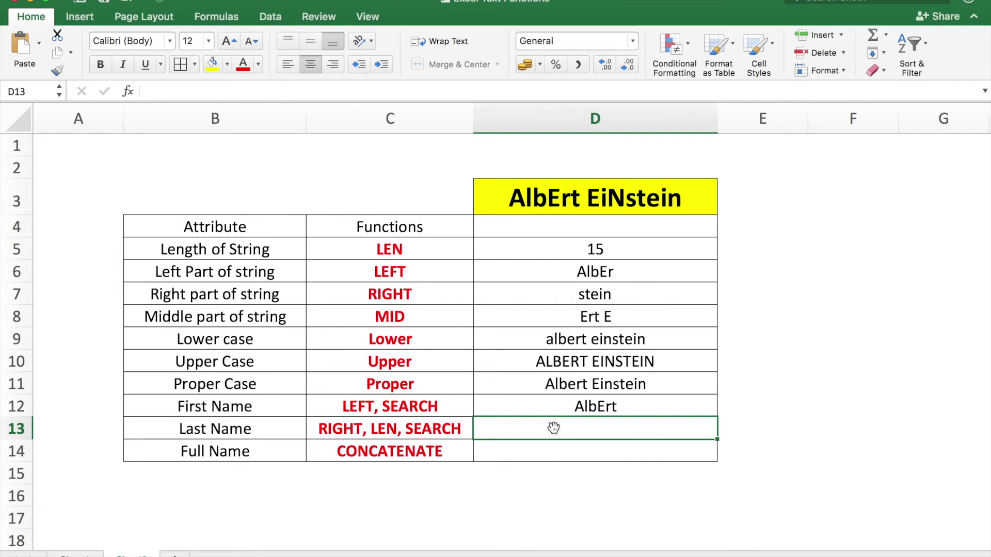
Enter =SEARCH(" ",D3) in D13 to locate the space.
text(=se)
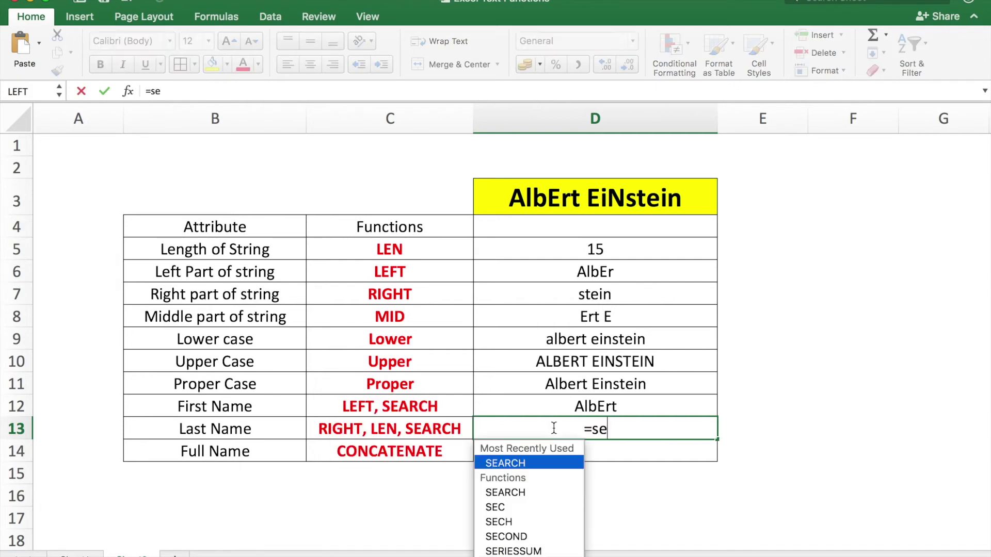
text(arch()
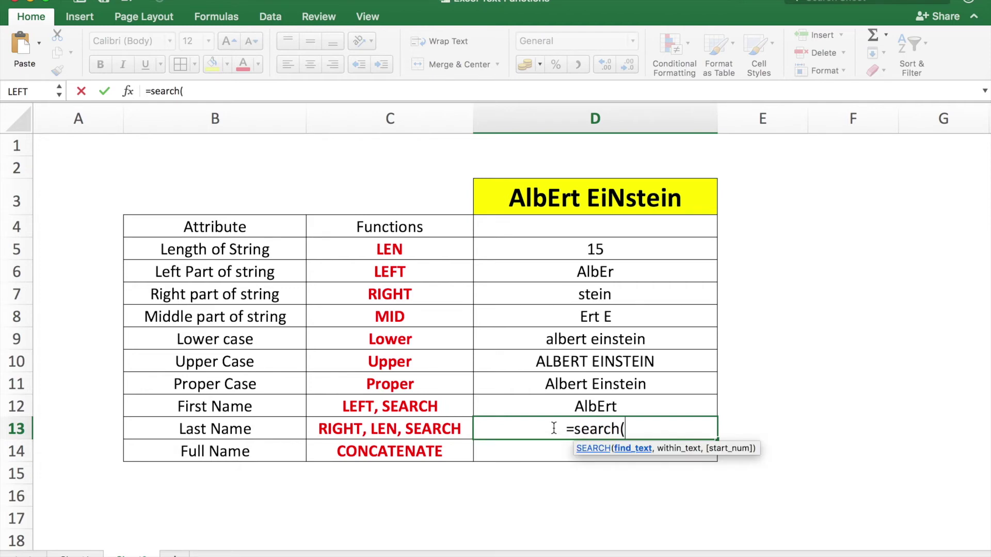
text(" )
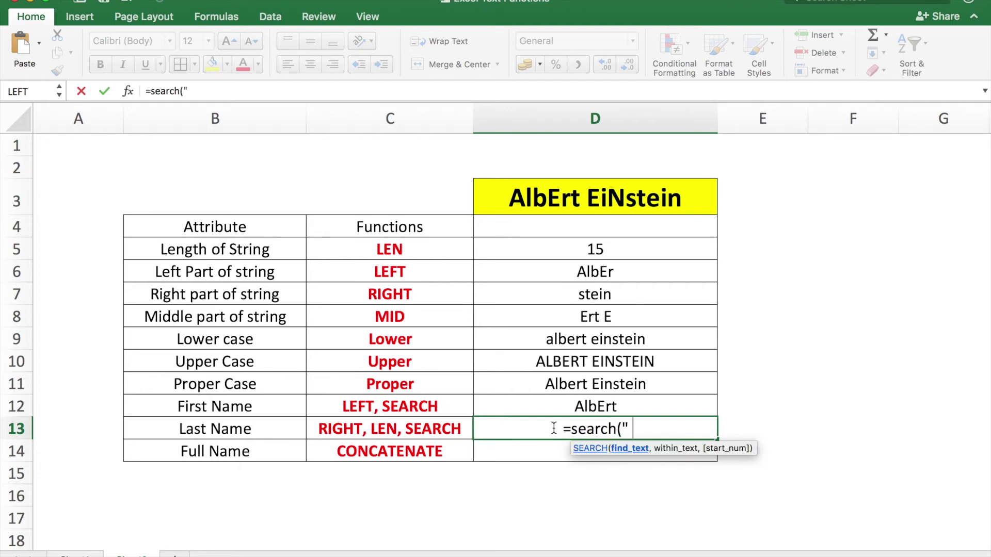
text(",)
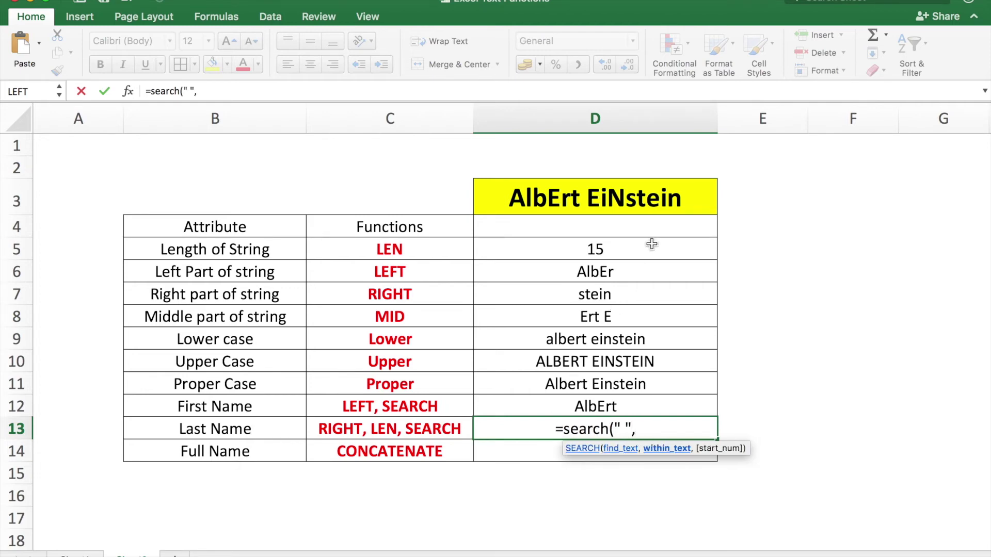
click(665, 203)
text())
key(Return)
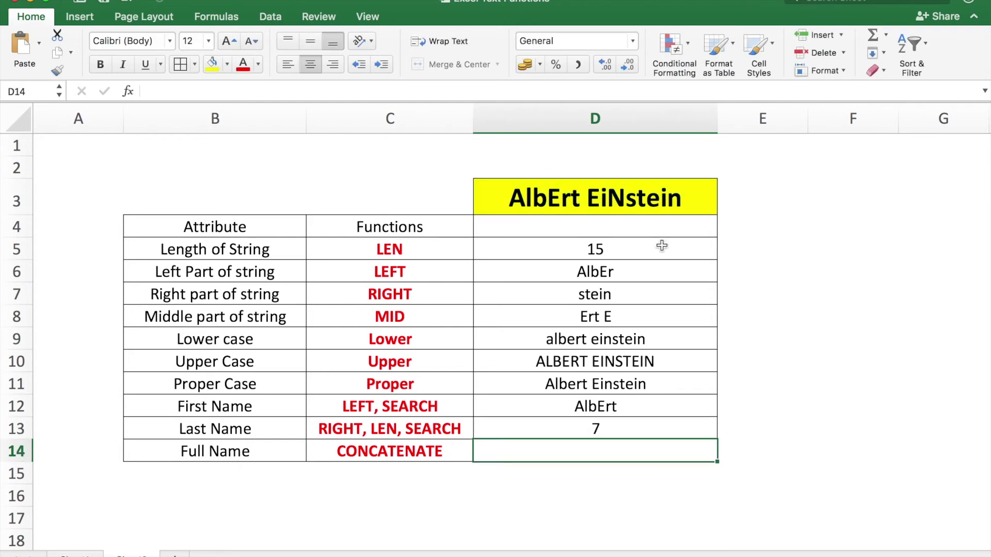
click(618, 431)
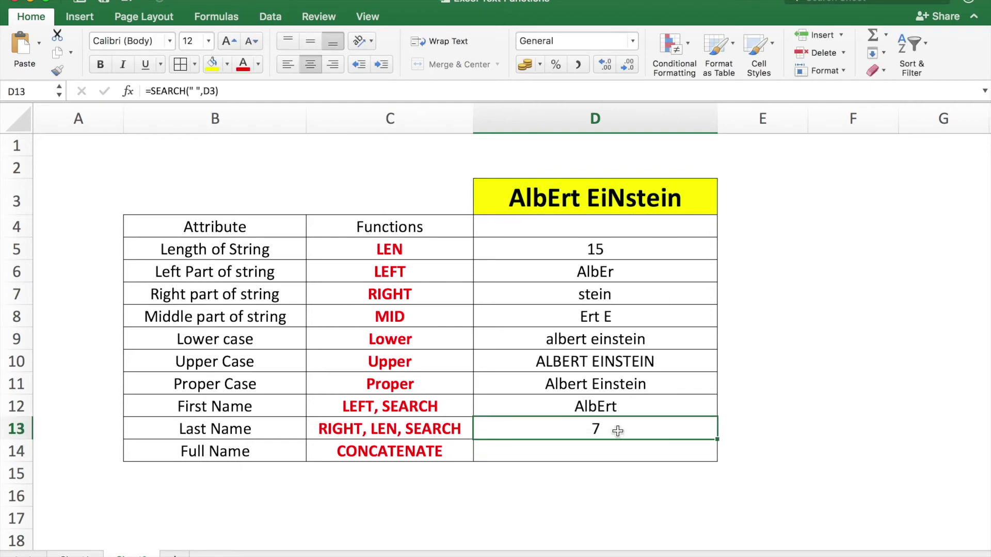
Change D13 to =LEN(D3)-SEARCH(" ",D3), giving the last name's length 8.
click(597, 191)
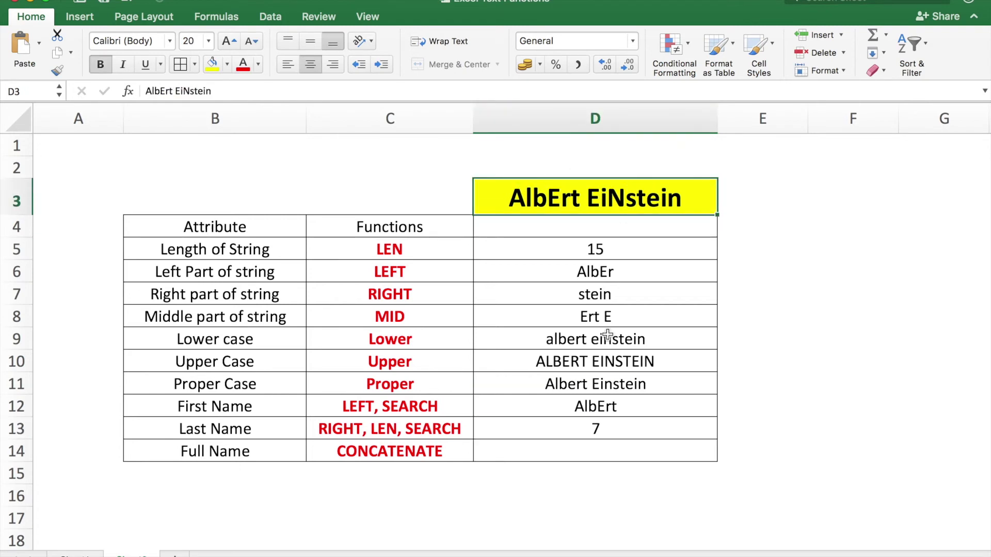
click(599, 431)
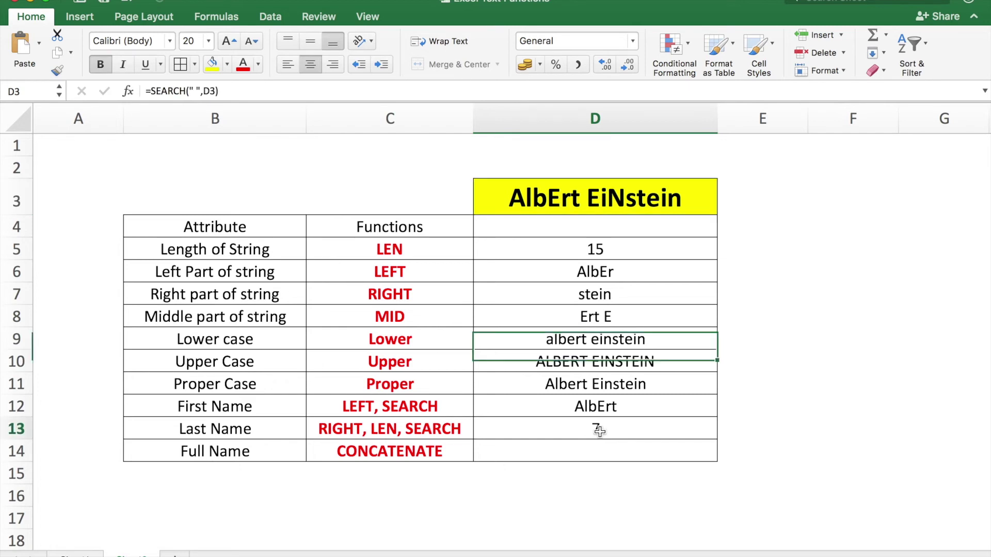
click(151, 91)
text(Len()
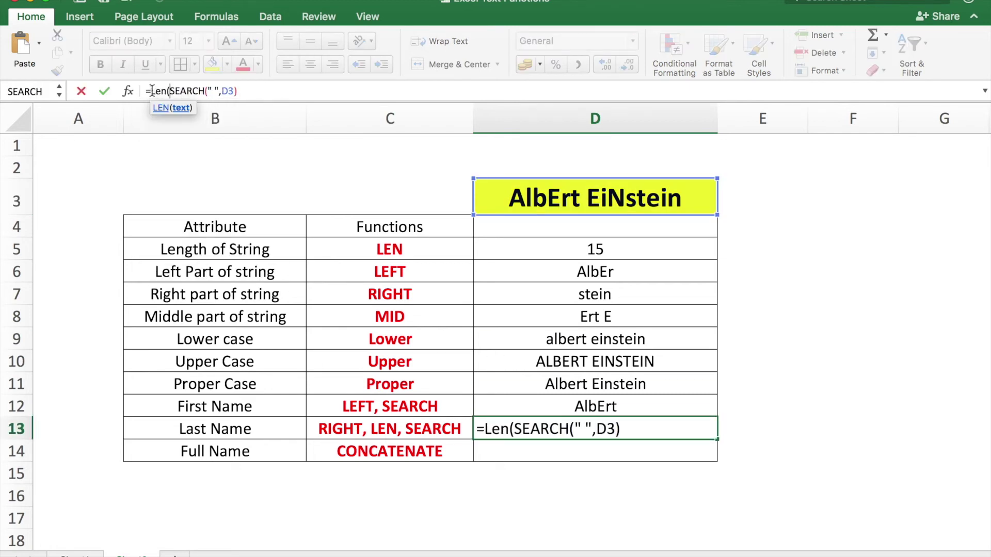
click(493, 181)
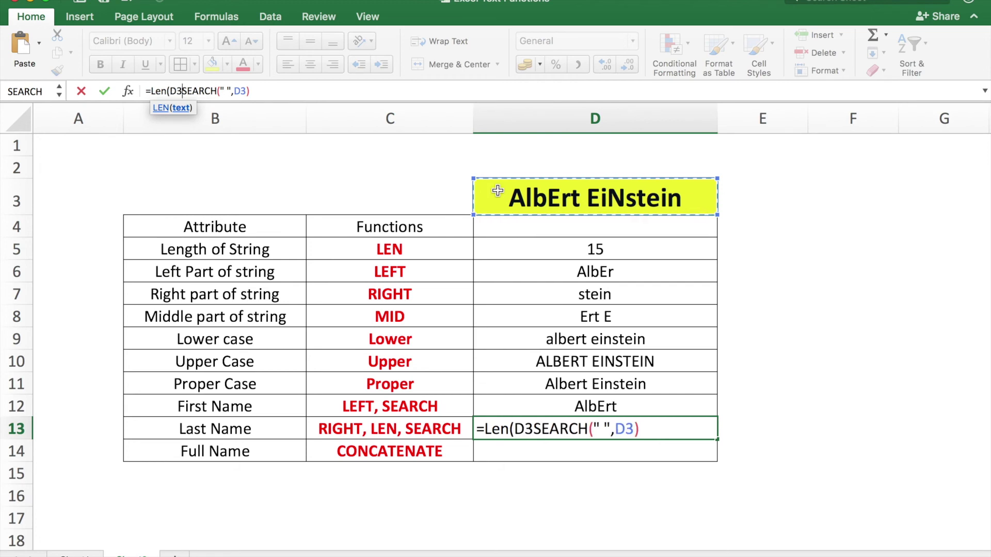
text()-)
key(Return)
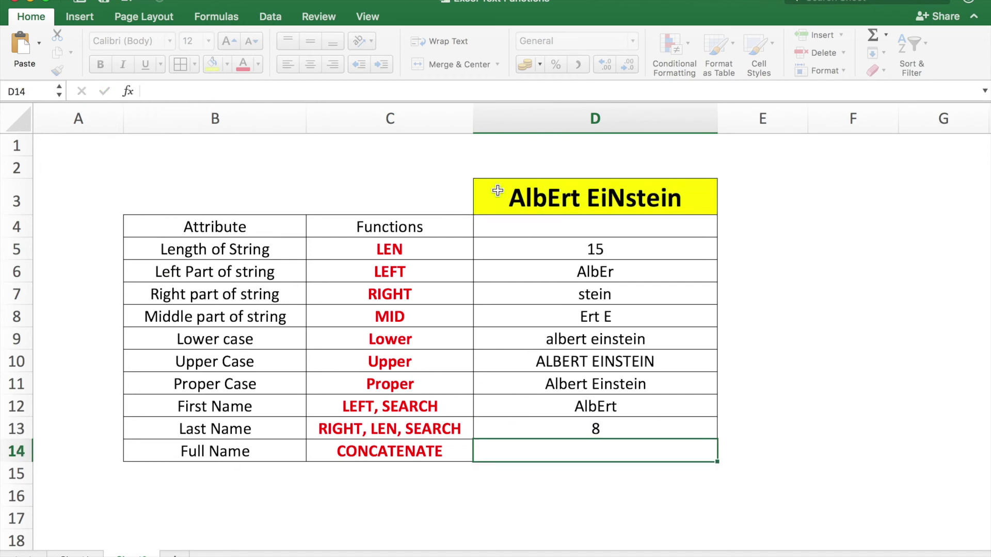
Wrap D13 into =RIGHT(D3,LEN(D3)-SEARCH(" ",D3)) to return EiNstein.
click(610, 430)
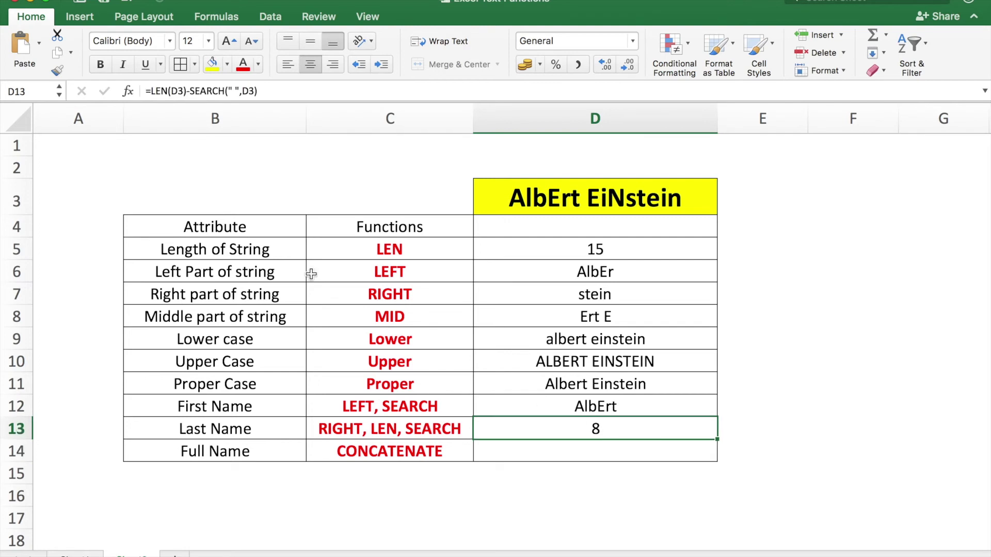
click(149, 89)
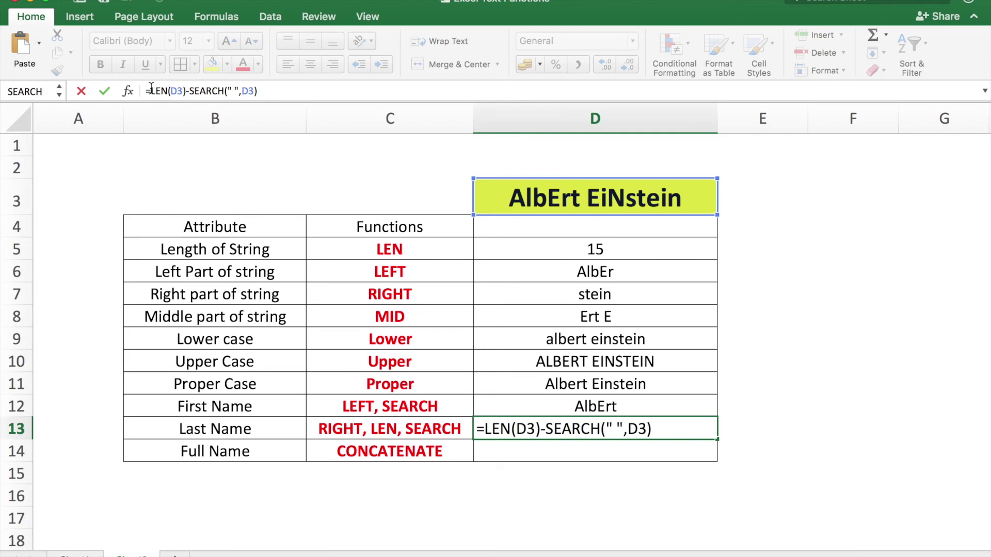
text(Right()
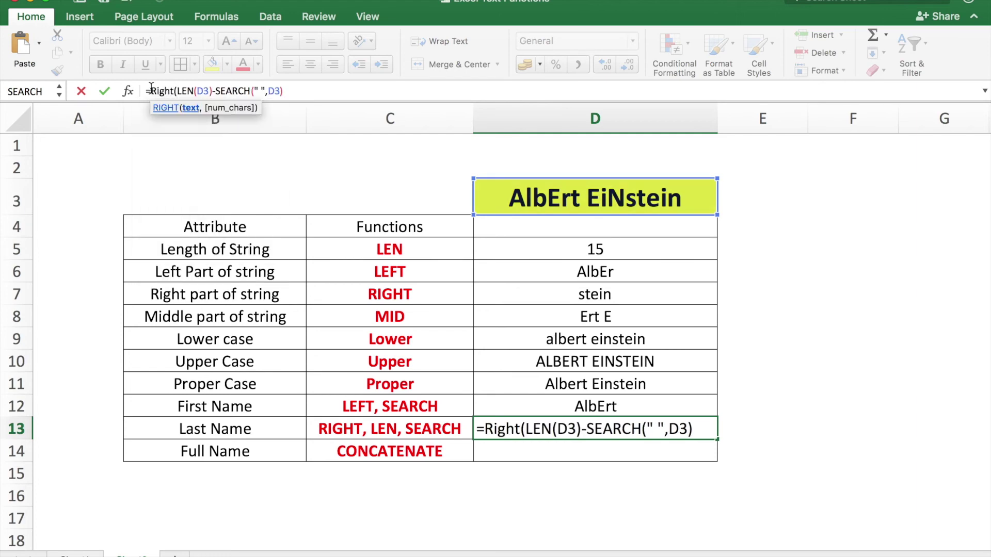
click(587, 182)
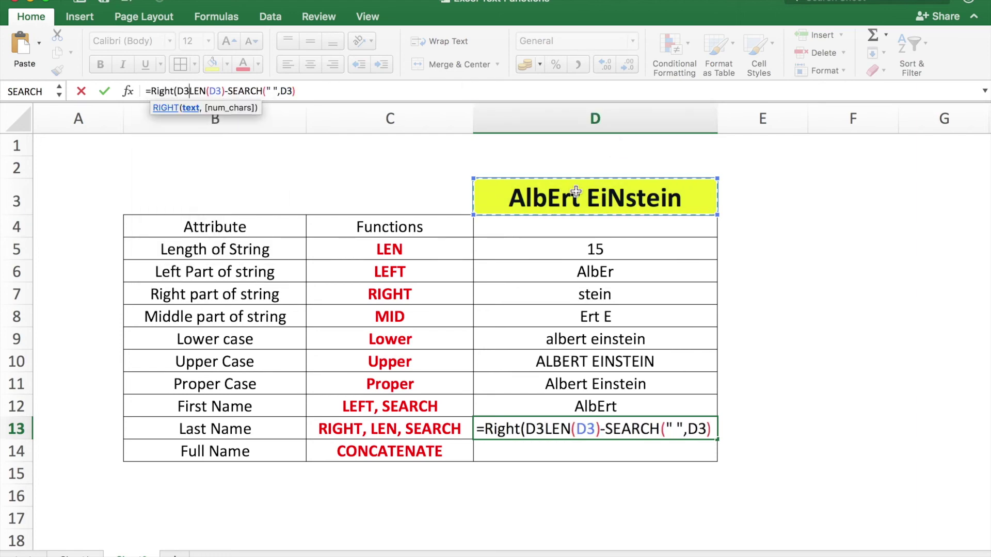
text(,D3)
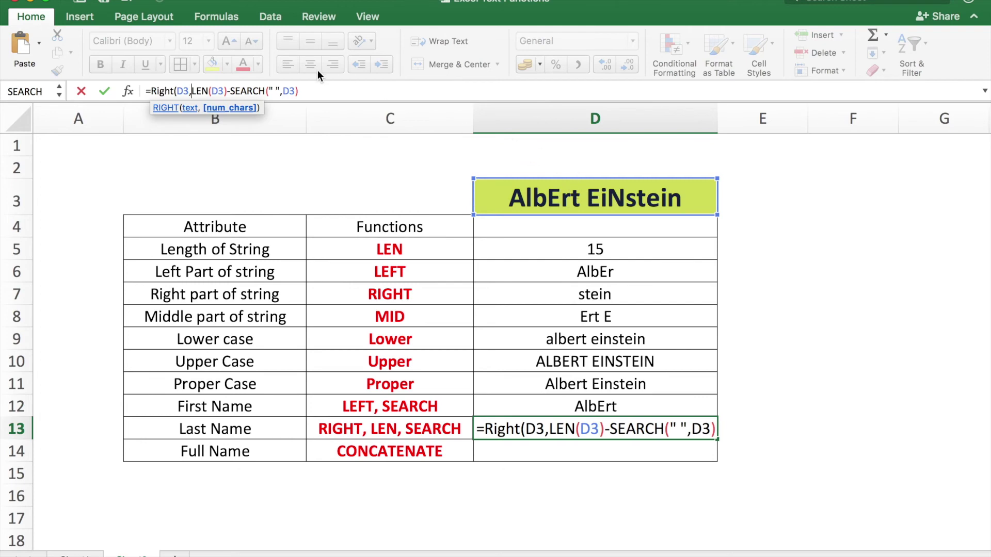
text())
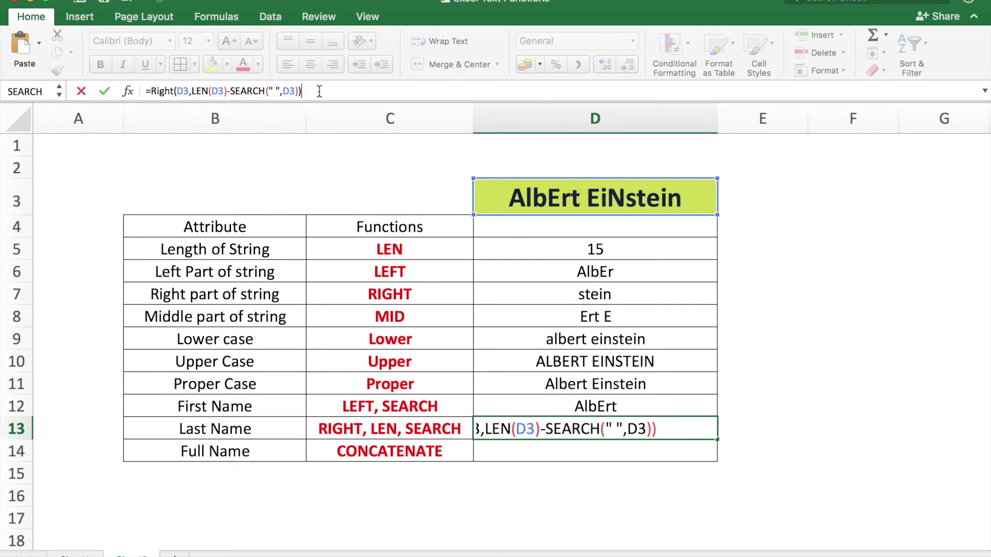
key(Return)
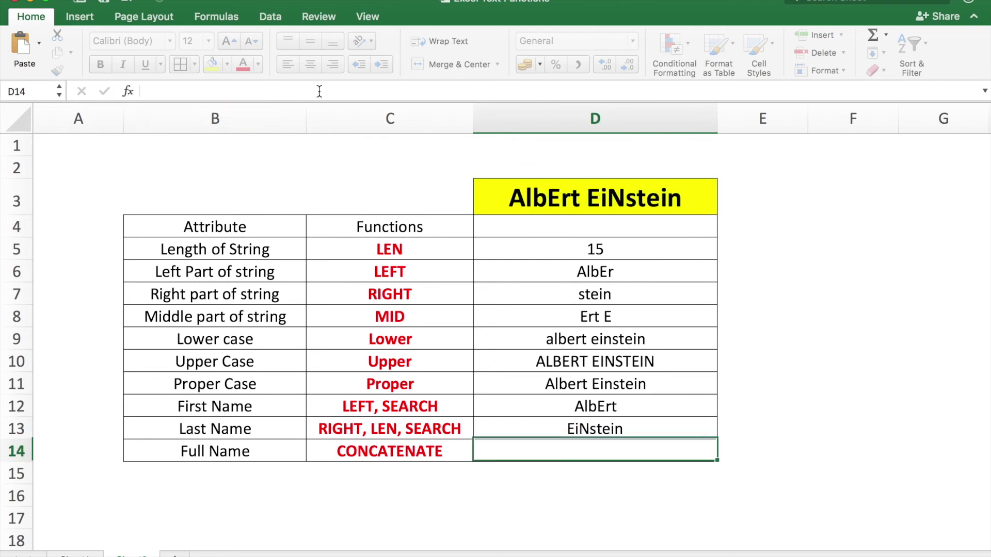
Review the Last Name and First Name formulas in D13 and D12.
click(643, 428)
click(627, 449)
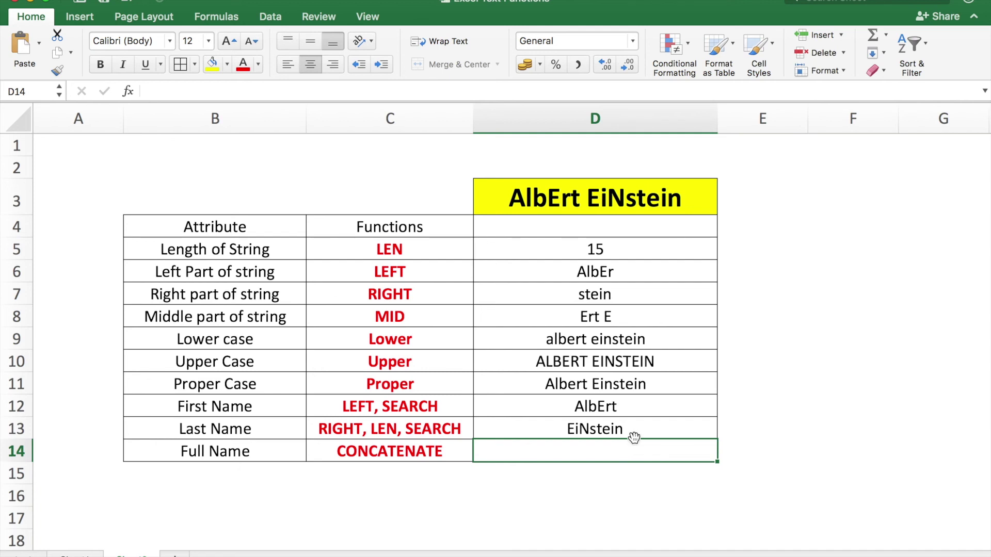
click(647, 409)
click(631, 436)
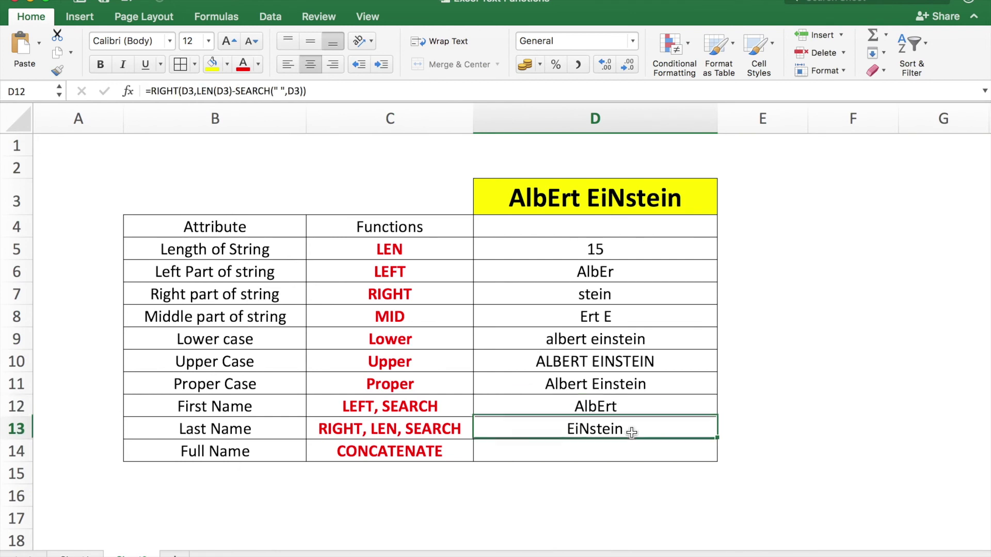
Enter =CONCATENATE(D12," ",D13) in D14 to show AlbErt EiNstein.
click(606, 454)
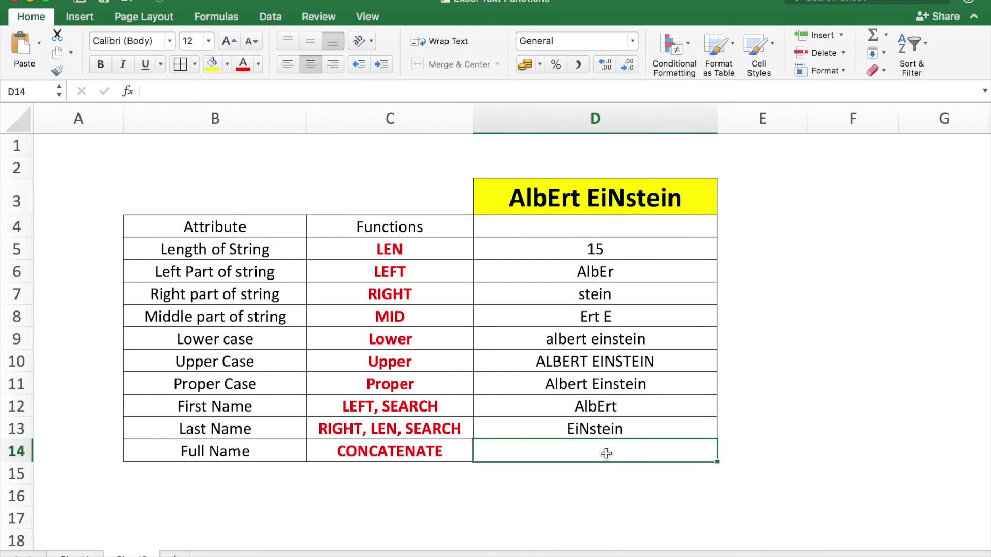
text(=co)
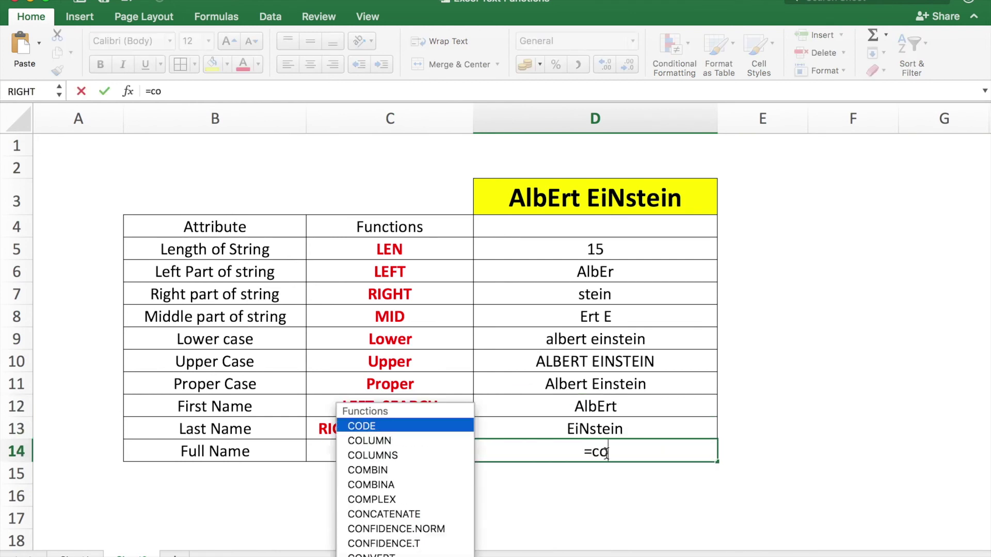
text(ncatenate()
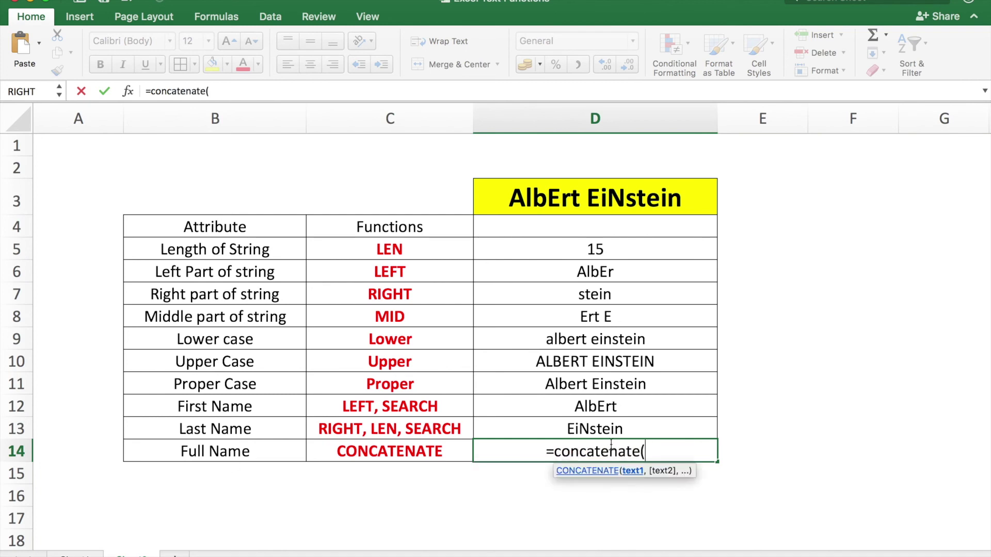
click(643, 409)
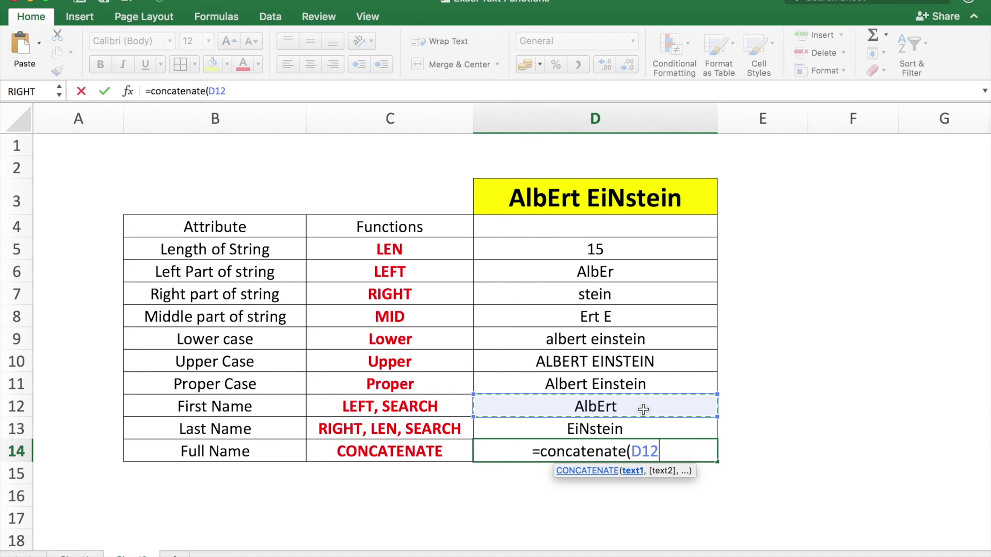
text(,)
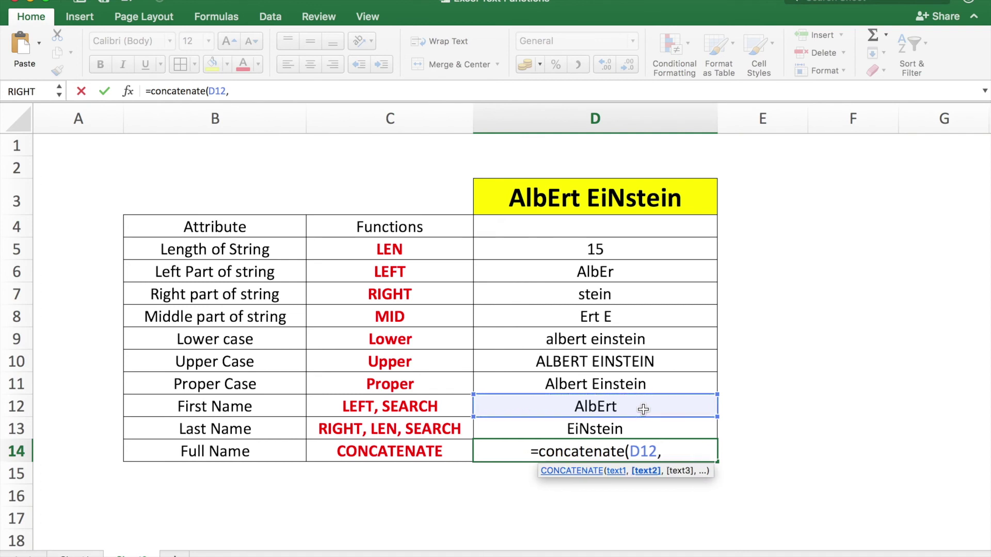
text(" ")
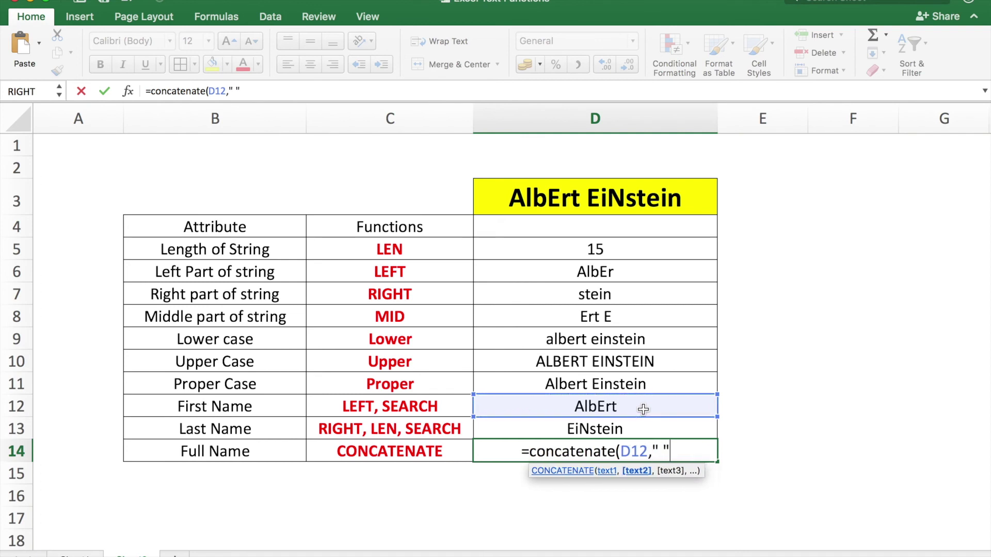
text(,)
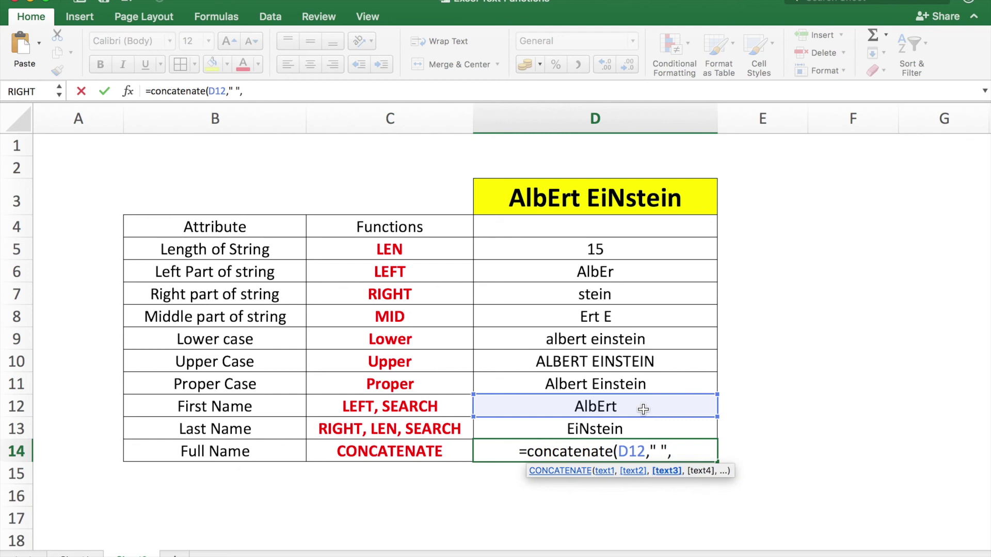
click(620, 428)
key(Return)
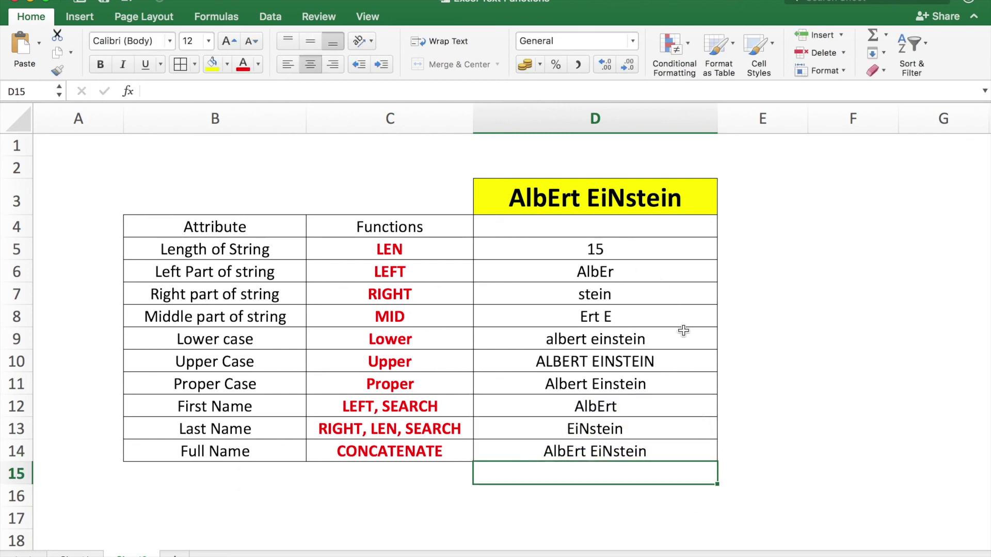
Replace the name in D3 with 'IssAc nEwton' so all column D results recalculate.
click(687, 191)
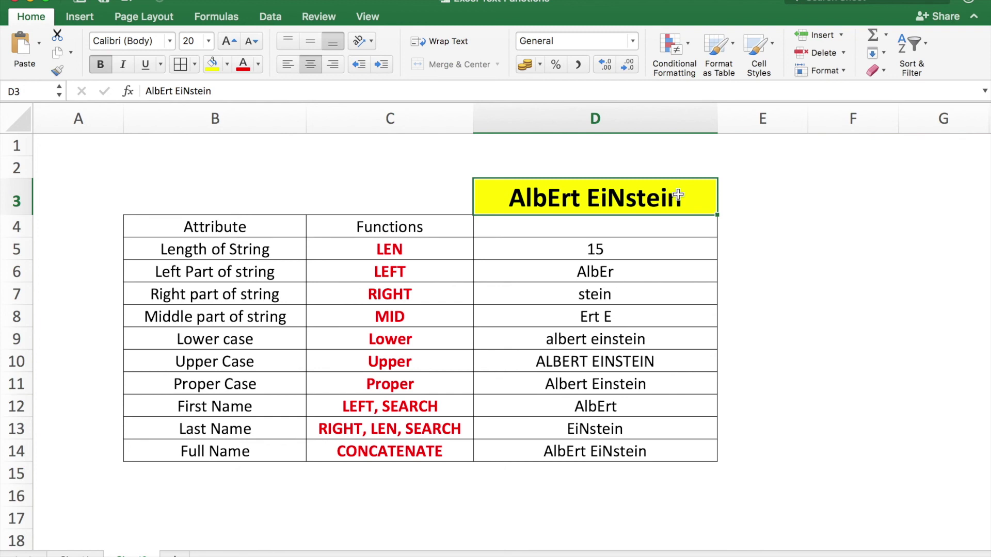
text(IssA)
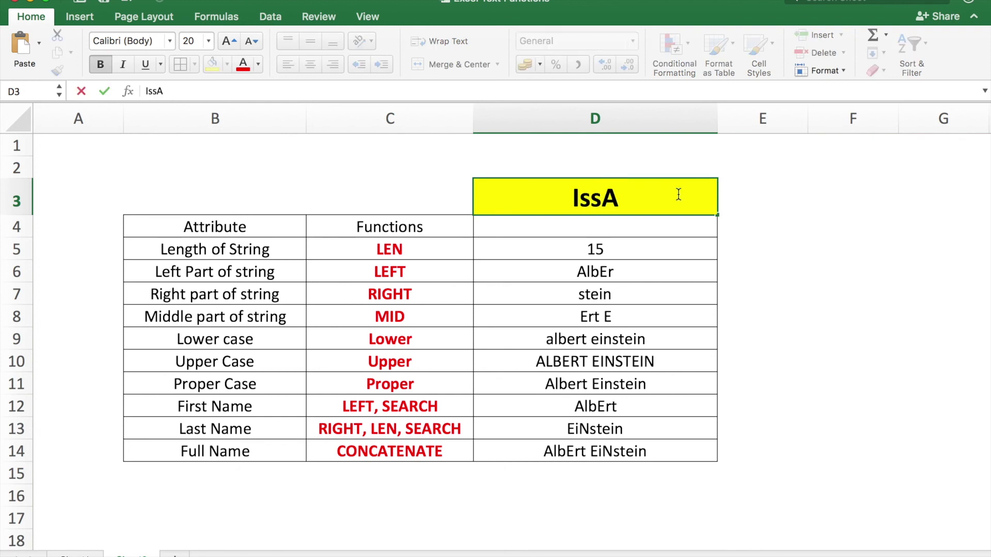
text(c n)
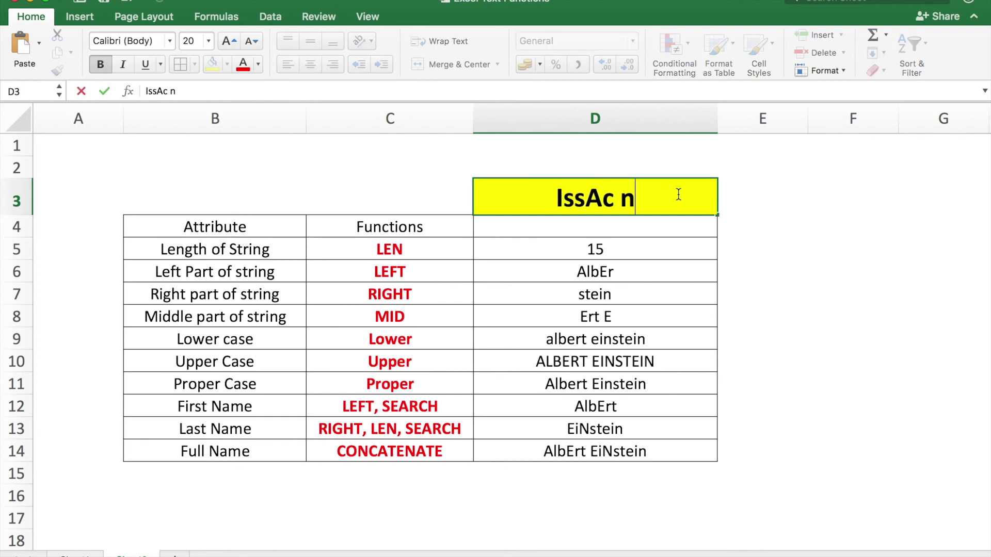
text(Ewton)
key(Return)
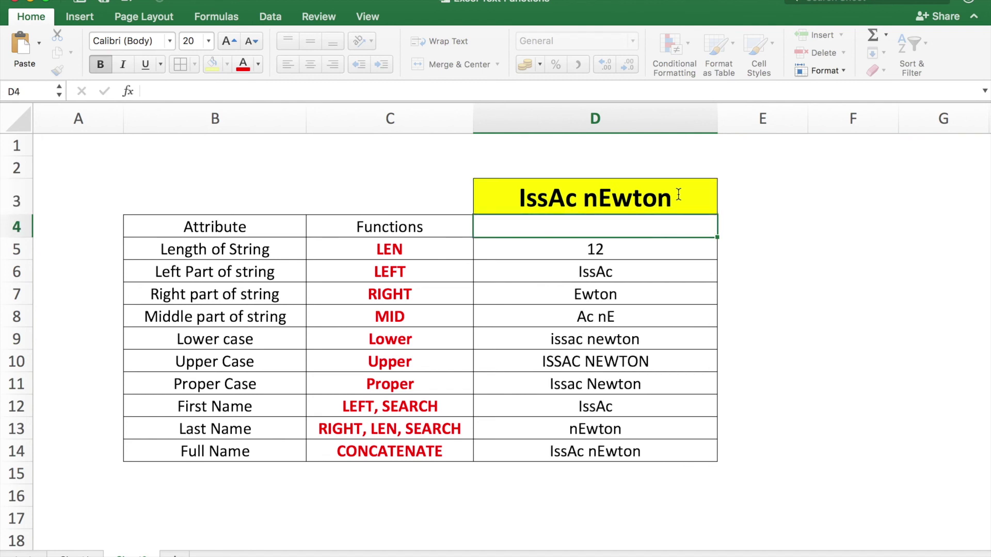